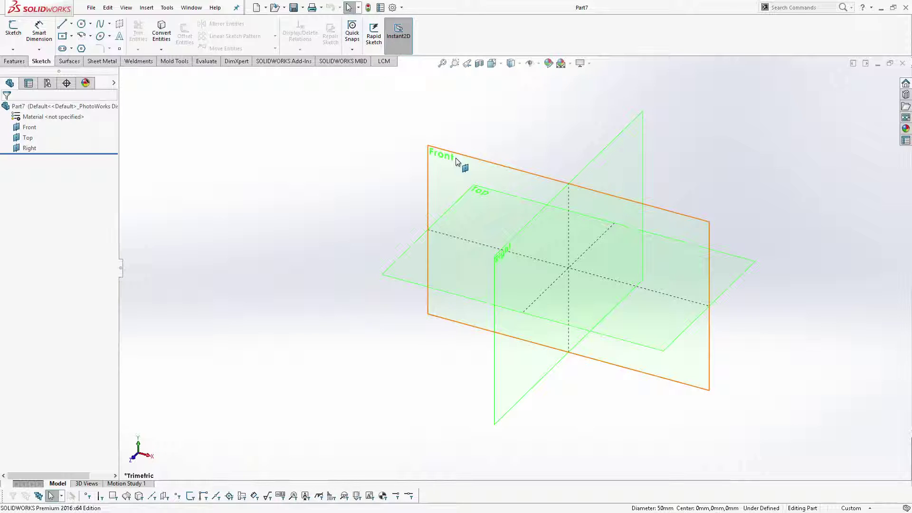
Draw a circle centred on the origin on the Top plane
{"action": "left_click", "coordinate": [420, 264]}
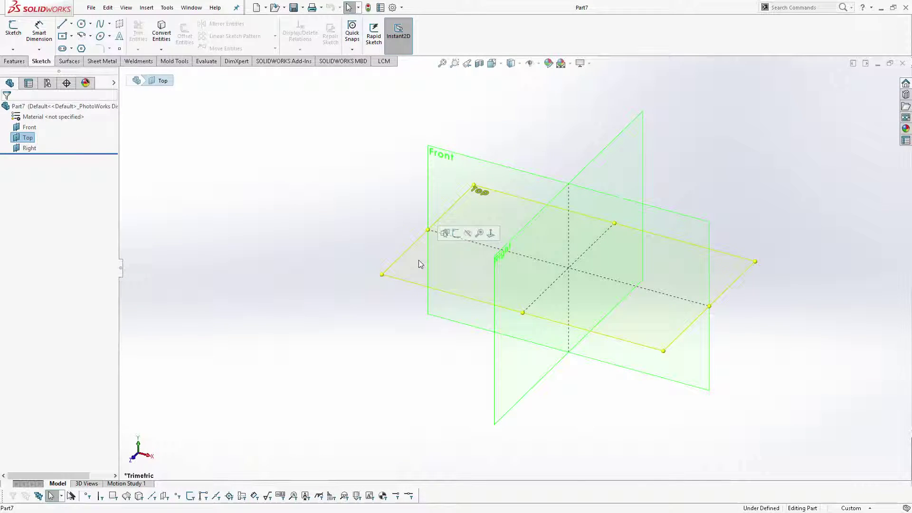
{"action": "left_click", "coordinate": [81, 25]}
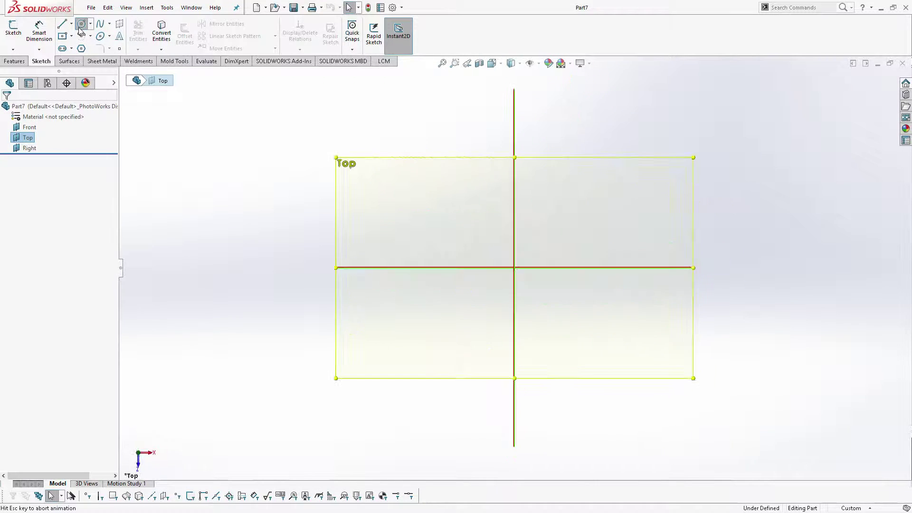
{"action": "left_click", "coordinate": [514, 267]}
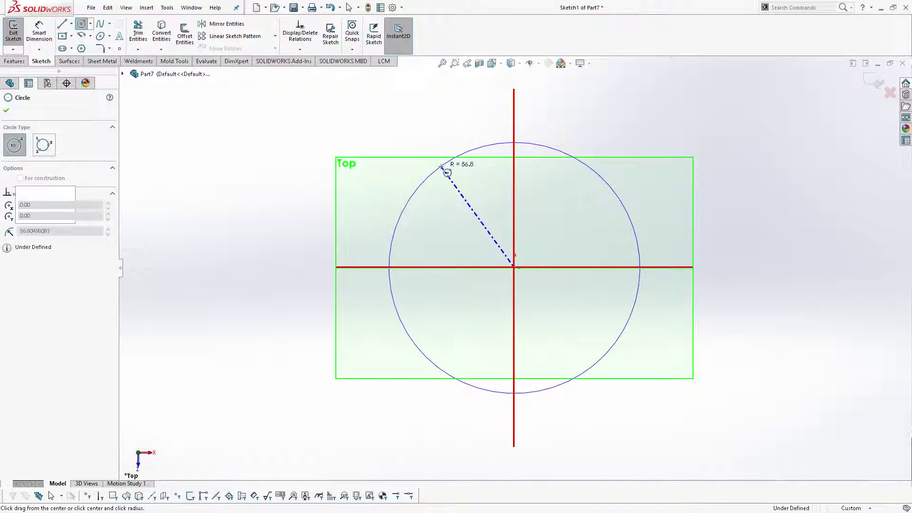
{"action": "left_click", "coordinate": [447, 162]}
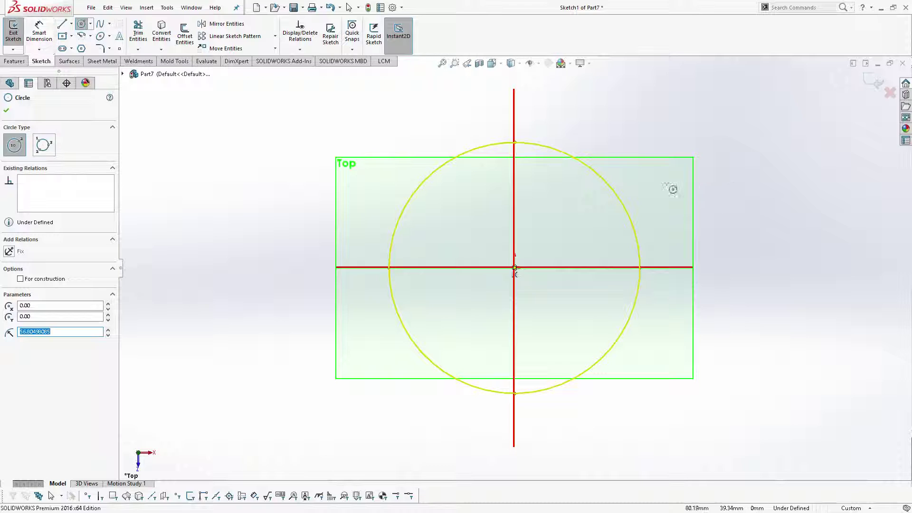
{"action": "left_click", "coordinate": [623, 203]}
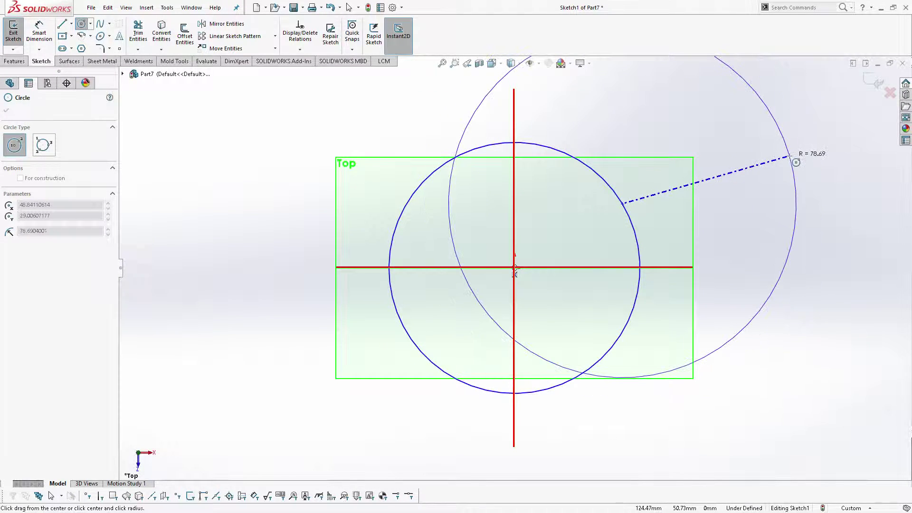
{"action": "key", "text": "Escape"}
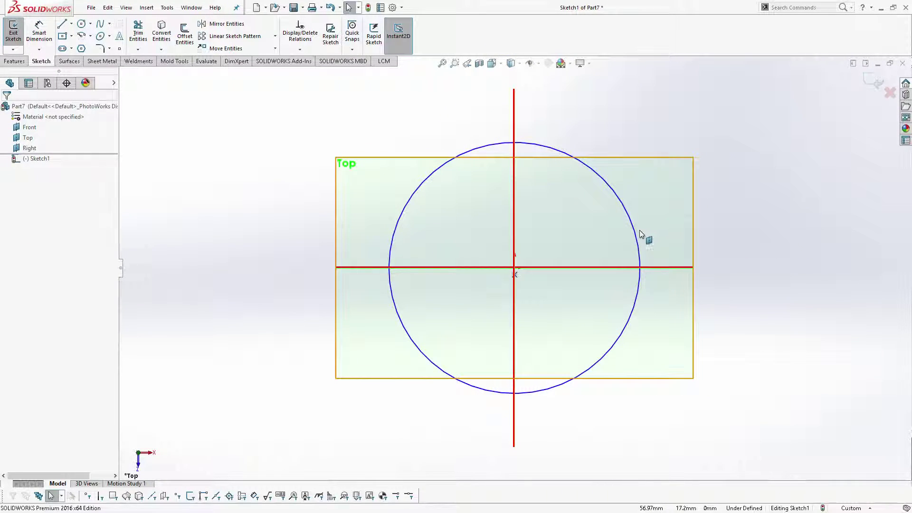
Dimension the circle to a 50 mm diameter and exit the sketch as Sketch1
{"action": "key", "text": "d"}
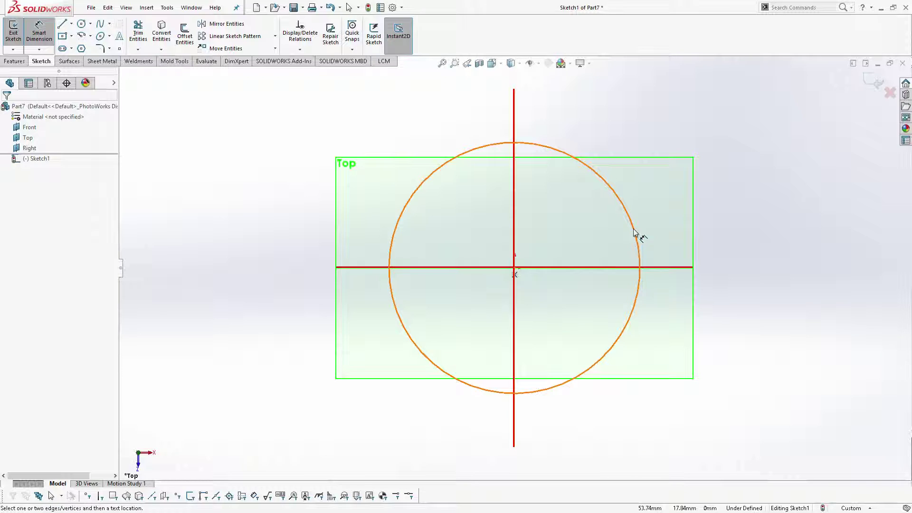
{"action": "left_click", "coordinate": [633, 229]}
{"action": "left_click", "coordinate": [800, 179]}
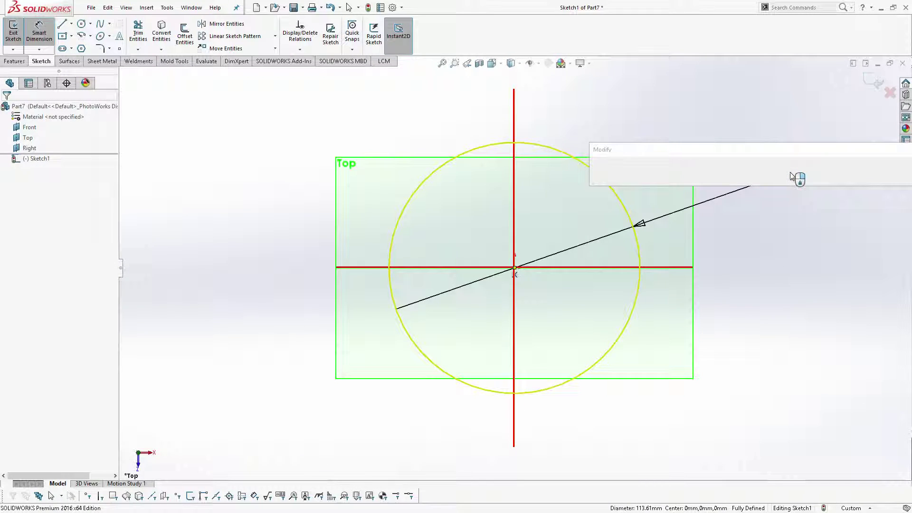
{"action": "type", "text": "50"}
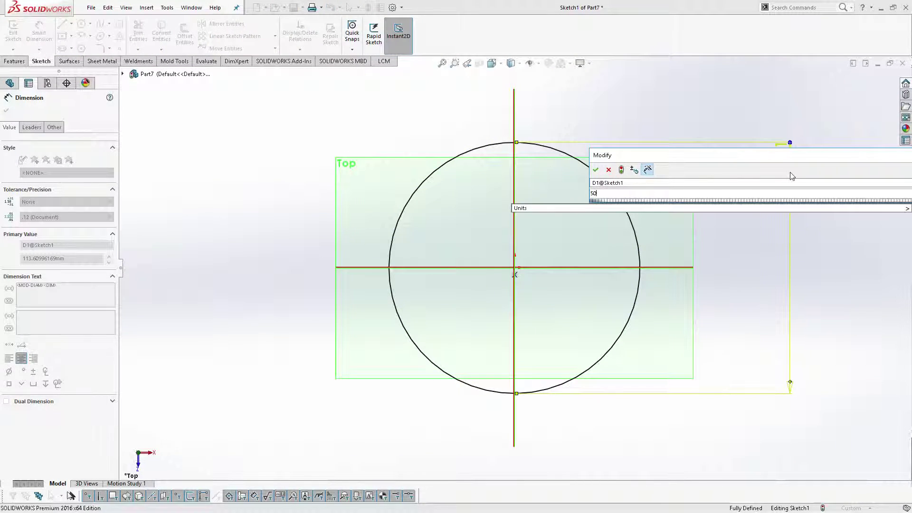
{"action": "key", "text": "Return"}
{"action": "key", "text": "Escape"}
{"action": "key", "text": "ctrl+b"}
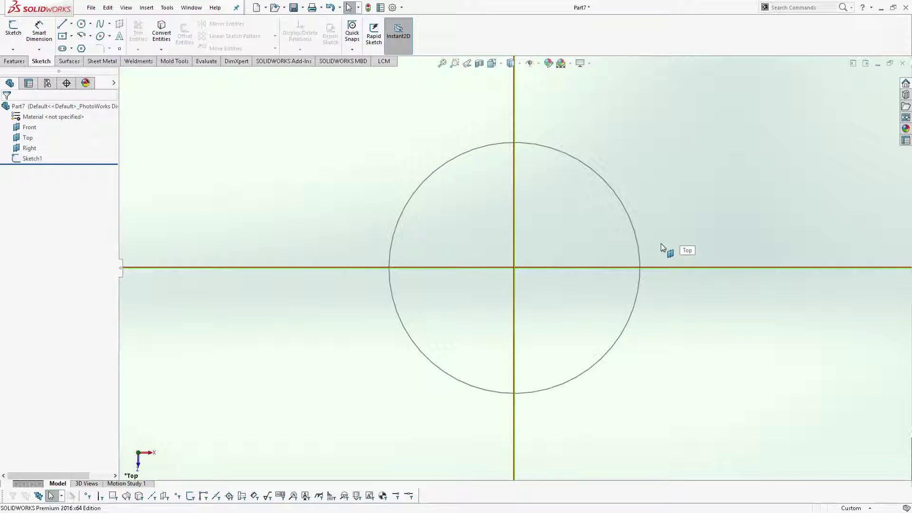
Switch to isometric view and hide the Front, Top and Right planes
{"action": "key", "text": "ctrl+7"}
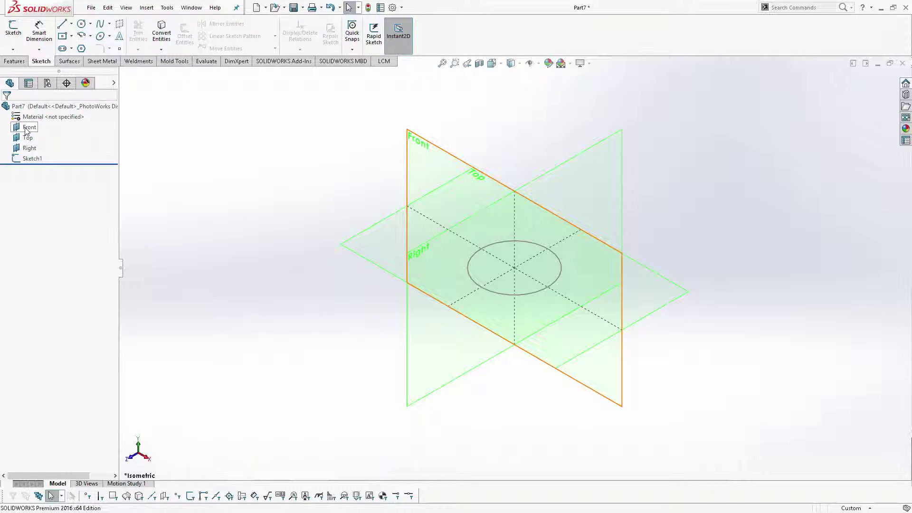
{"action": "left_click", "coordinate": [26, 128]}
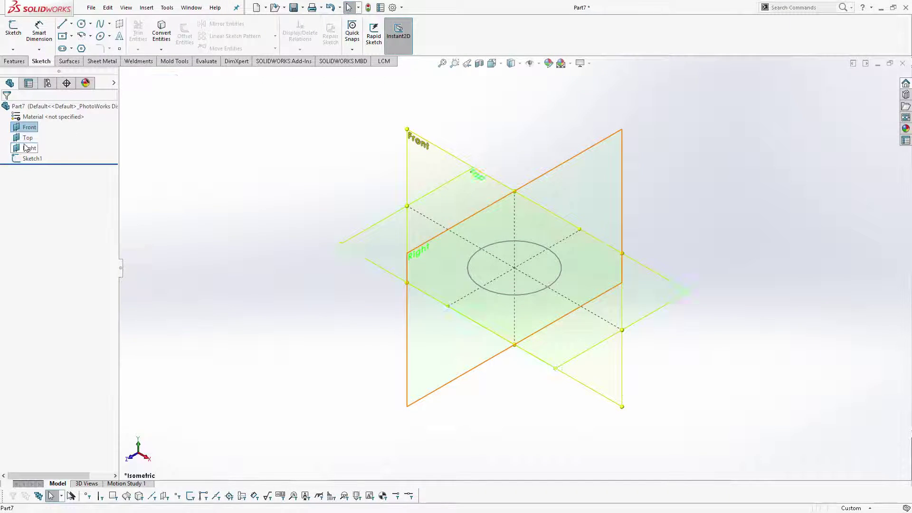
{"action": "left_click", "coordinate": [26, 148], "text": "shift"}
{"action": "right_click", "coordinate": [26, 147]}
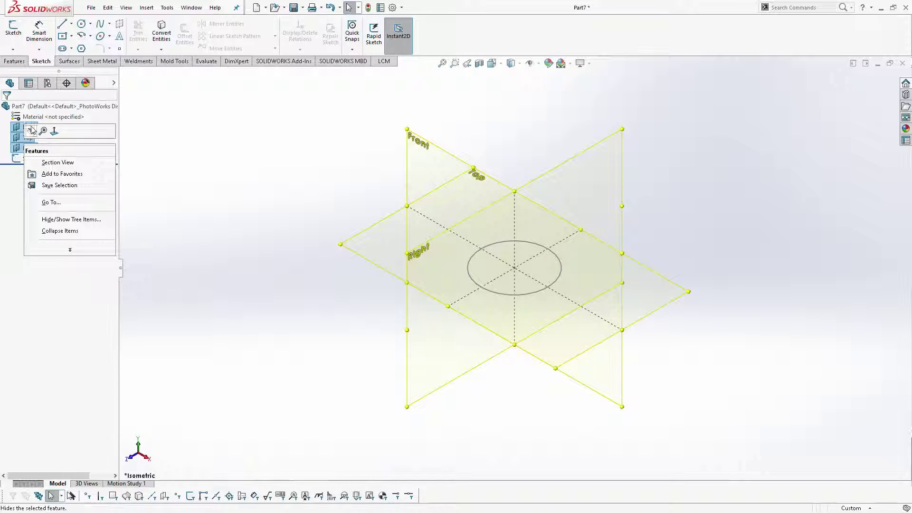
{"action": "left_click", "coordinate": [32, 130]}
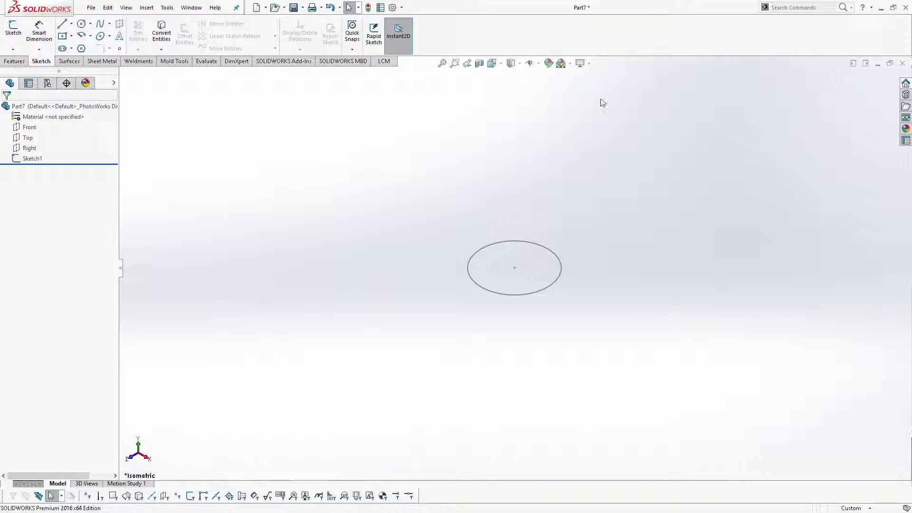
Dock the Curves toolbar at the top and launch Helix and Spiral
{"action": "right_click", "coordinate": [450, 30]}
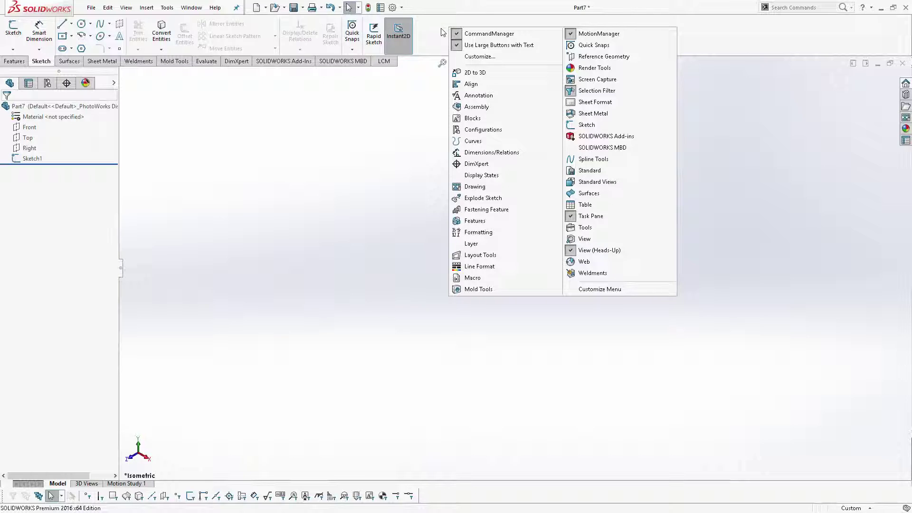
{"action": "left_click", "coordinate": [468, 145]}
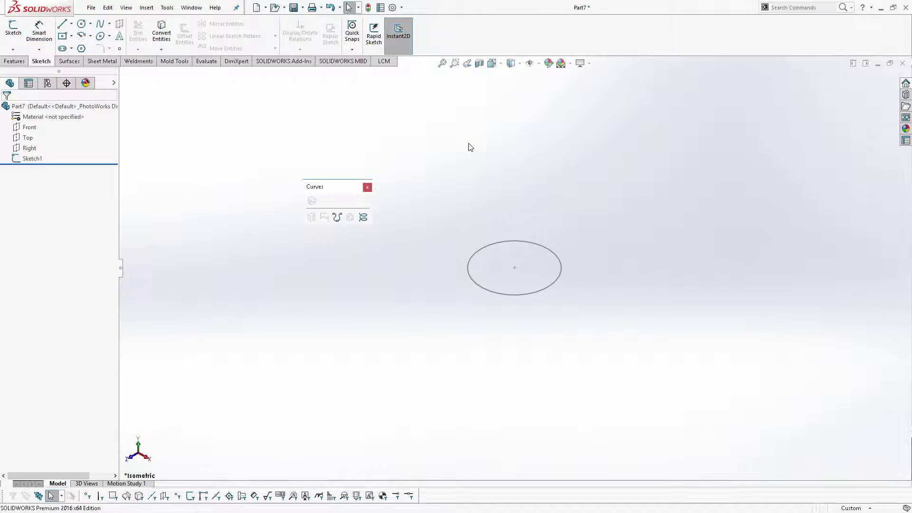
{"action": "left_click_drag", "start_coordinate": [314, 185], "coordinate": [442, 23]}
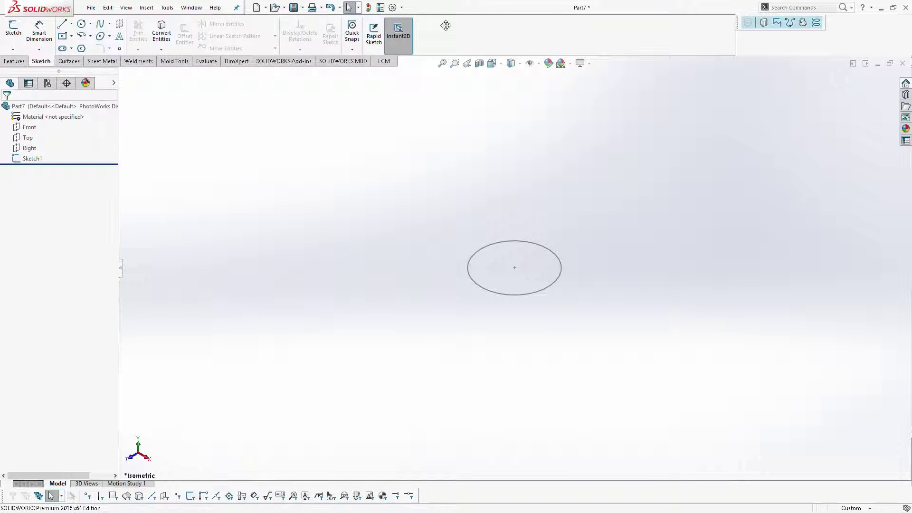
{"action": "left_click", "coordinate": [817, 23]}
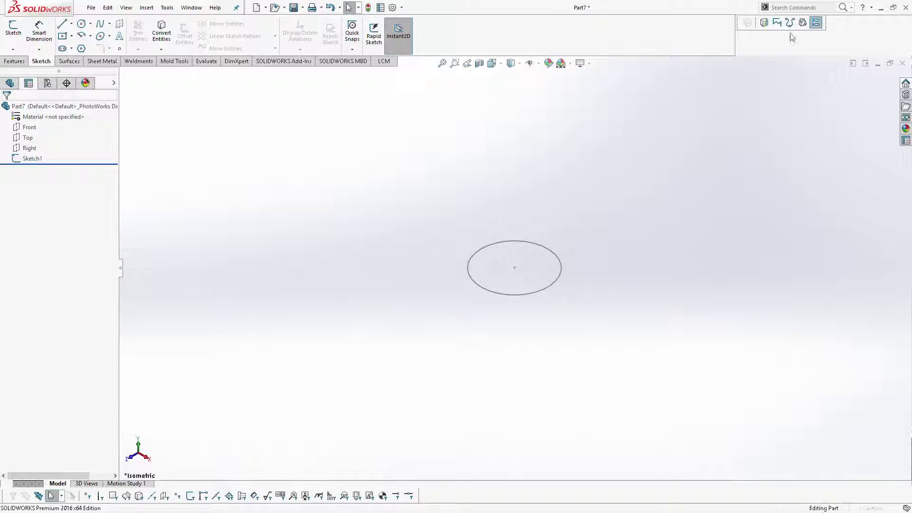
Base the helix on the 50 mm circle, with no taper, defined by Height and Revolution
{"action": "left_click", "coordinate": [560, 275]}
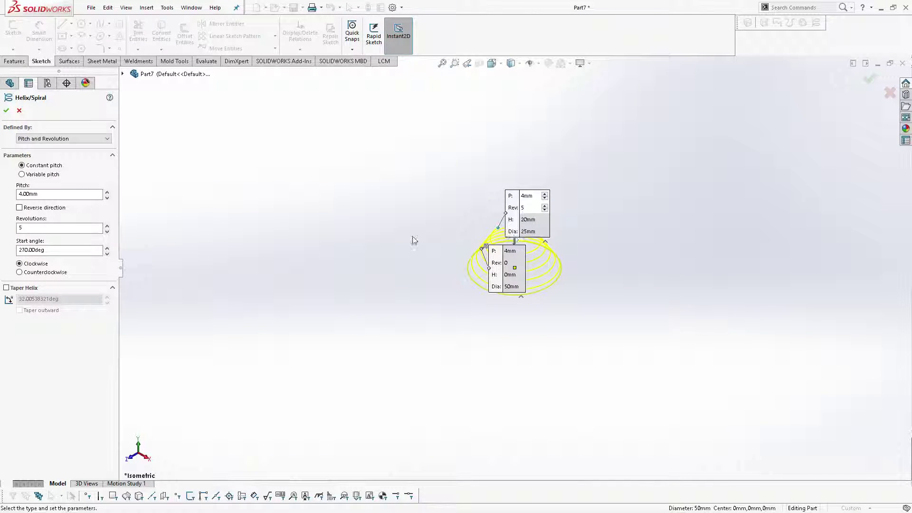
{"action": "scroll", "coordinate": [479, 232], "scroll_direction": "down", "scroll_amount": 2}
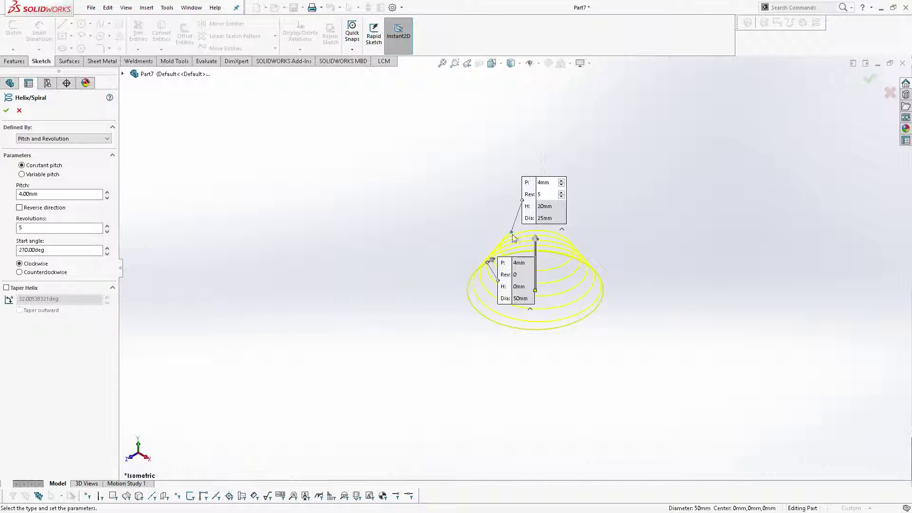
{"action": "left_click", "coordinate": [81, 139]}
{"action": "left_click", "coordinate": [70, 156]}
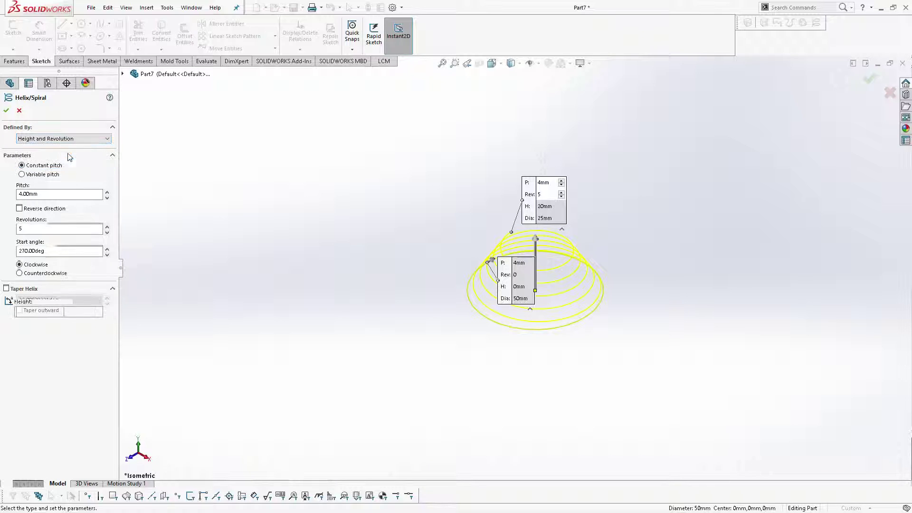
{"action": "left_click", "coordinate": [42, 138]}
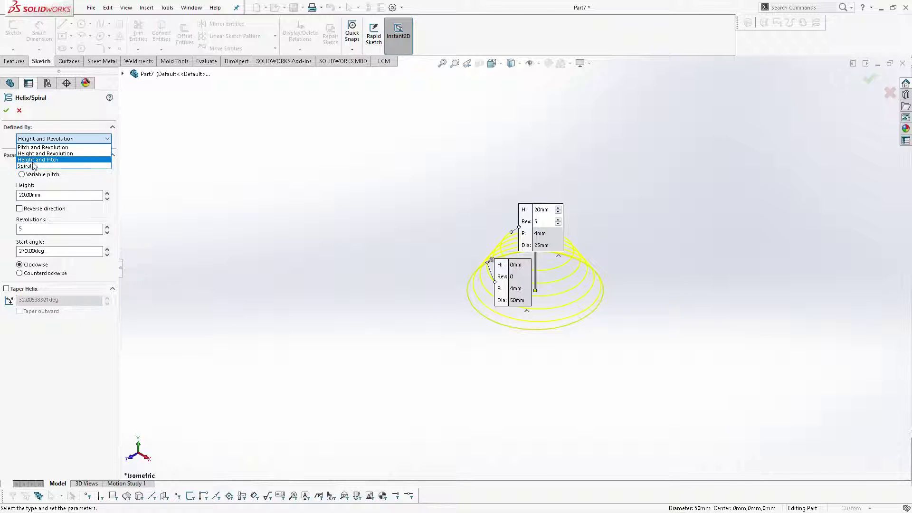
{"action": "left_click", "coordinate": [33, 161]}
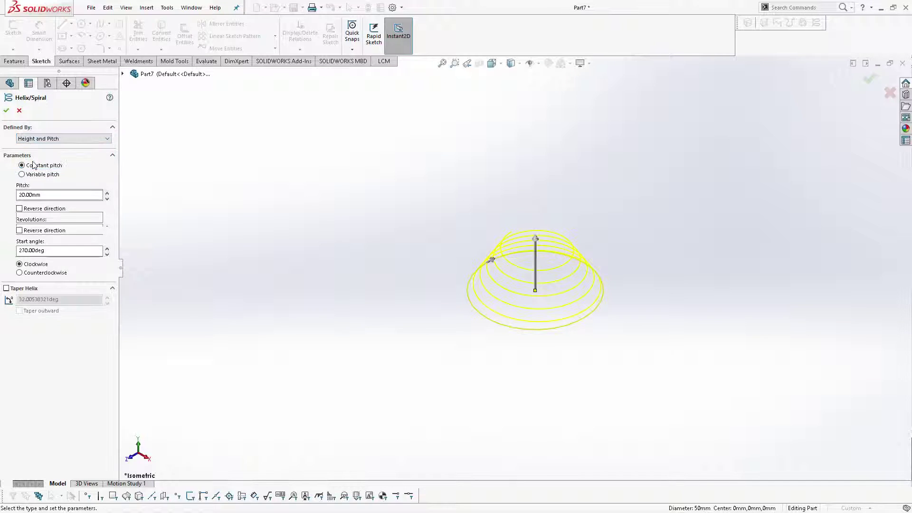
{"action": "left_click", "coordinate": [6, 289]}
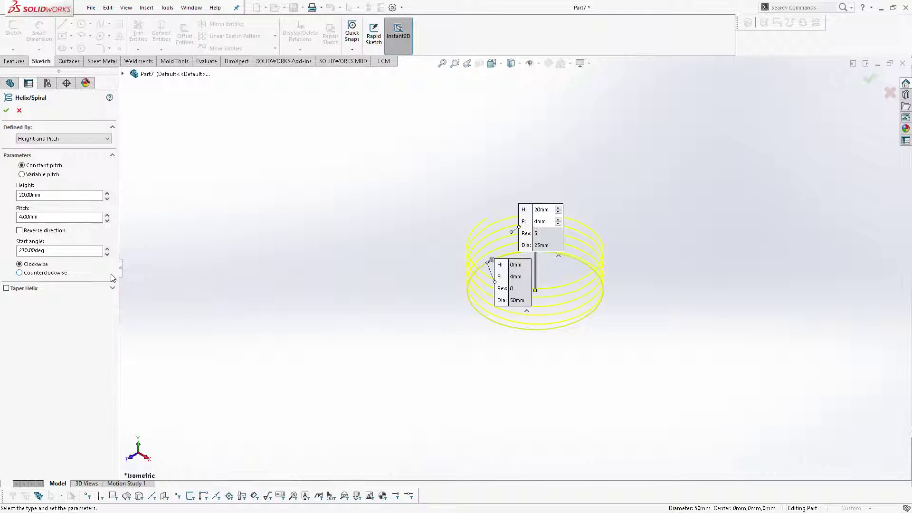
{"action": "left_click", "coordinate": [40, 139]}
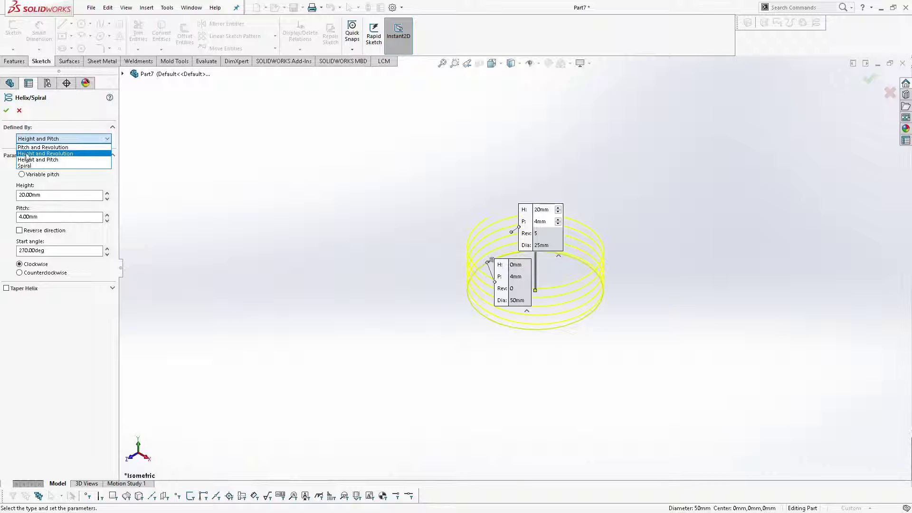
{"action": "left_click", "coordinate": [29, 148]}
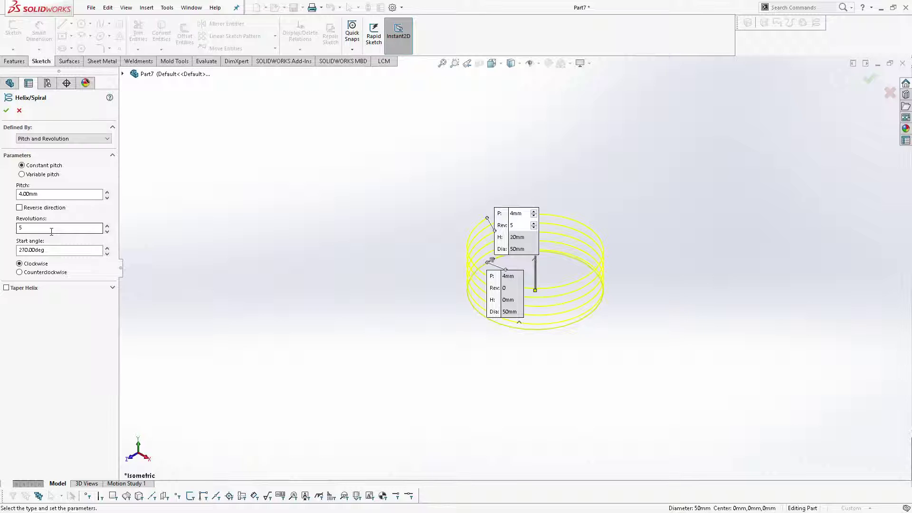
{"action": "left_click", "coordinate": [63, 139]}
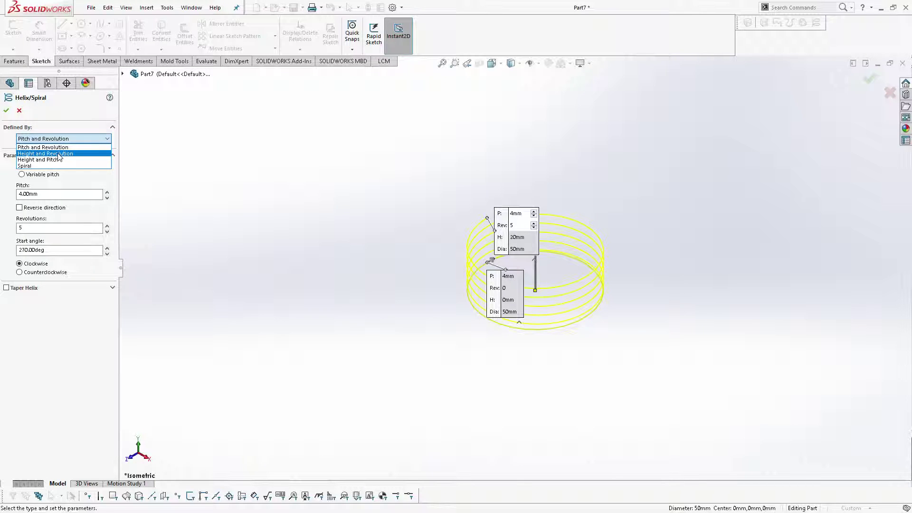
{"action": "left_click", "coordinate": [58, 153]}
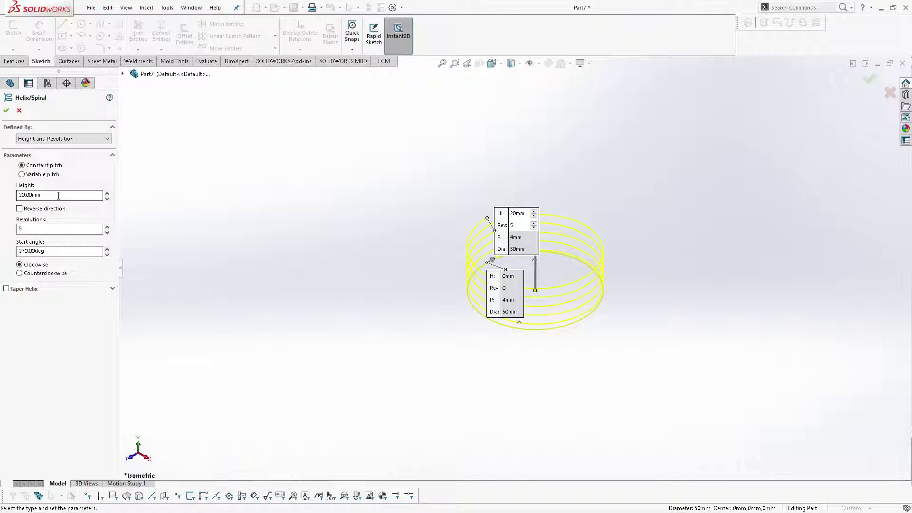
Give the helix a 75 mm height over 10 revolutions
{"action": "type", "text": "50"}
{"action": "key", "text": "Return"}
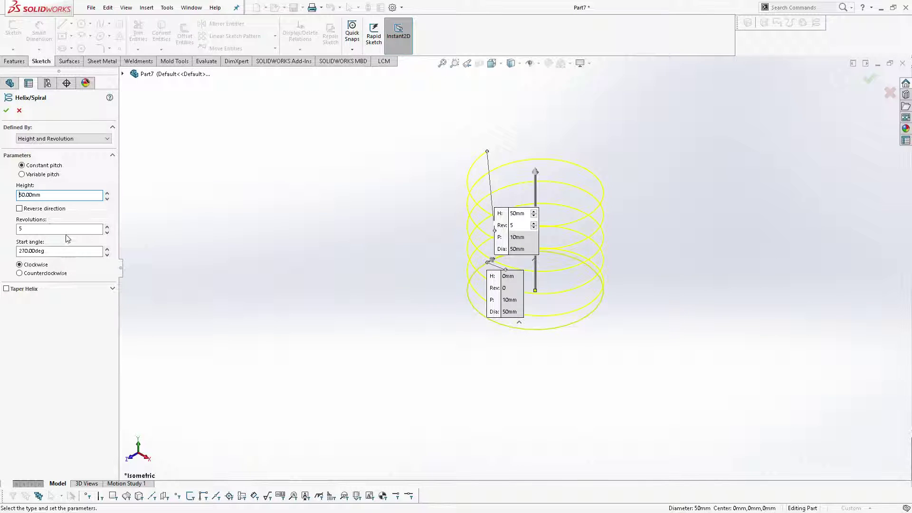
{"action": "left_click", "coordinate": [67, 229]}
{"action": "type", "text": "10"}
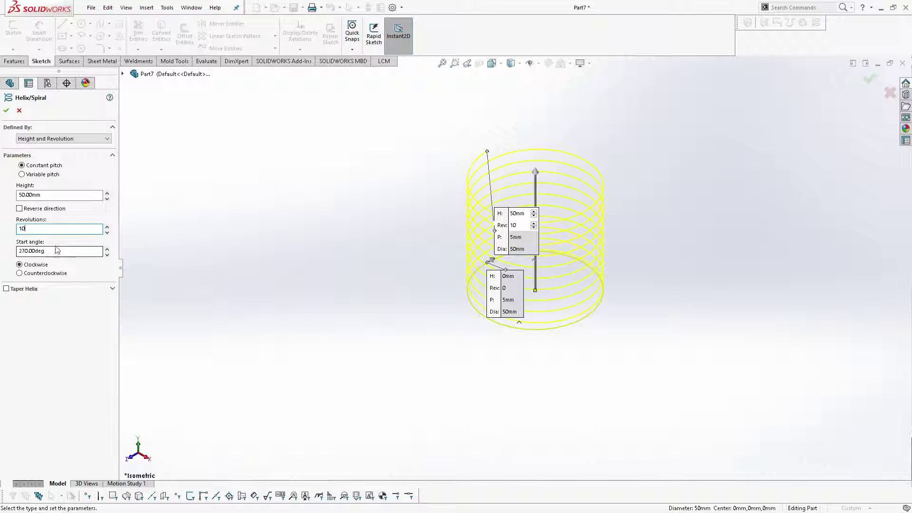
{"action": "left_click", "coordinate": [50, 196]}
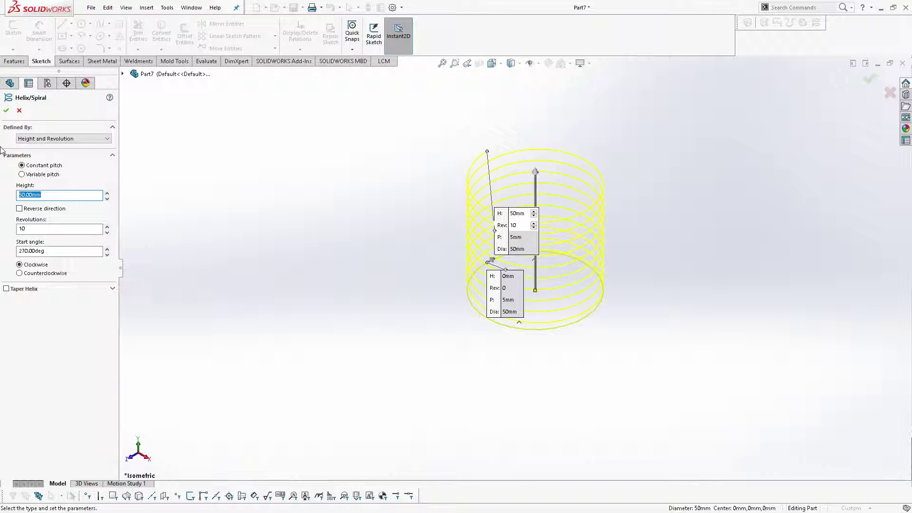
{"action": "type", "text": "75"}
{"action": "key", "text": "Return"}
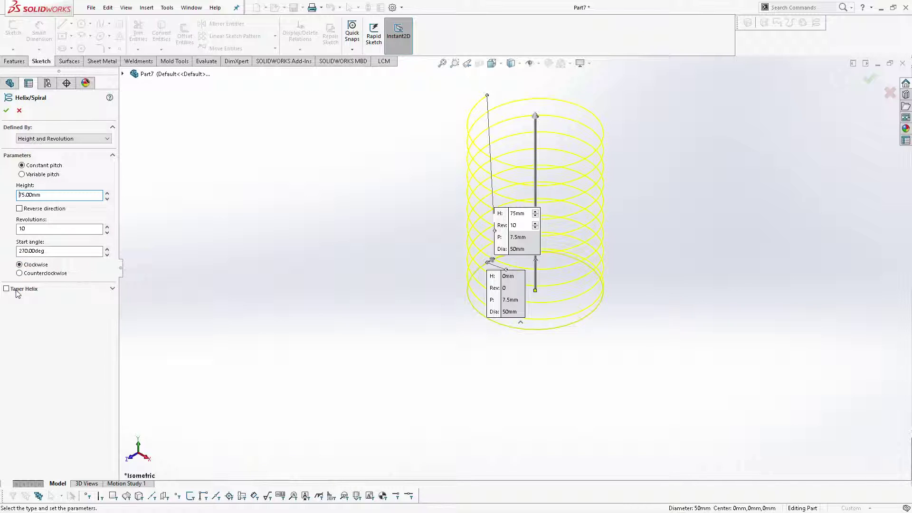
{"action": "left_click", "coordinate": [112, 289]}
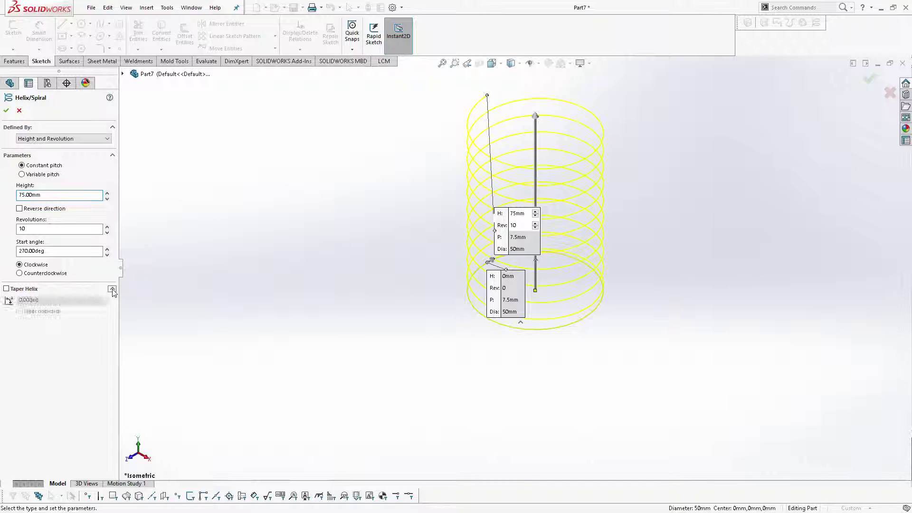
{"action": "left_click", "coordinate": [6, 289]}
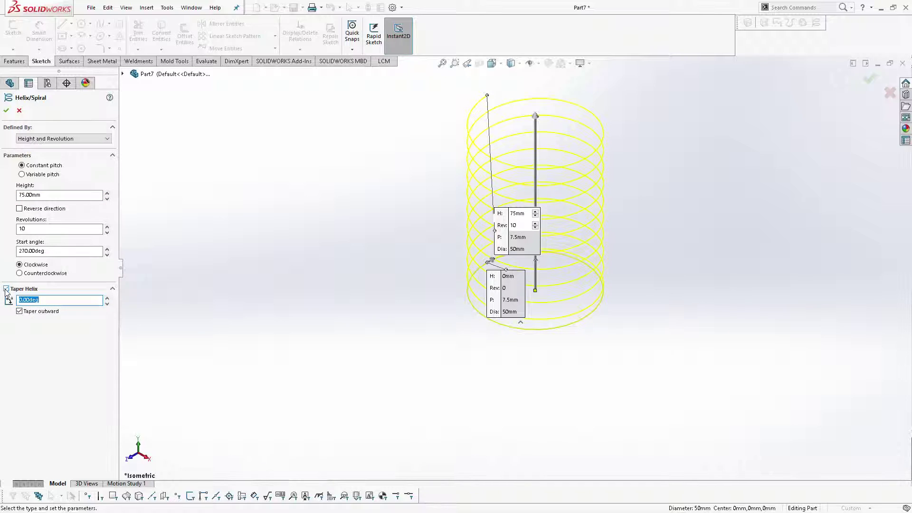
{"action": "left_click", "coordinate": [108, 298]}
{"action": "left_click", "coordinate": [108, 298]}
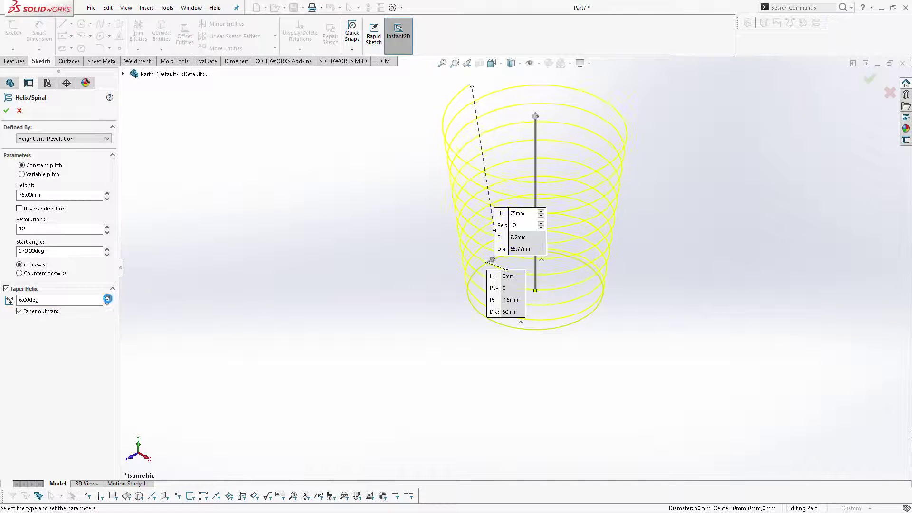
{"action": "left_click", "coordinate": [107, 298]}
{"action": "left_click", "coordinate": [107, 305]}
{"action": "left_click", "coordinate": [106, 304]}
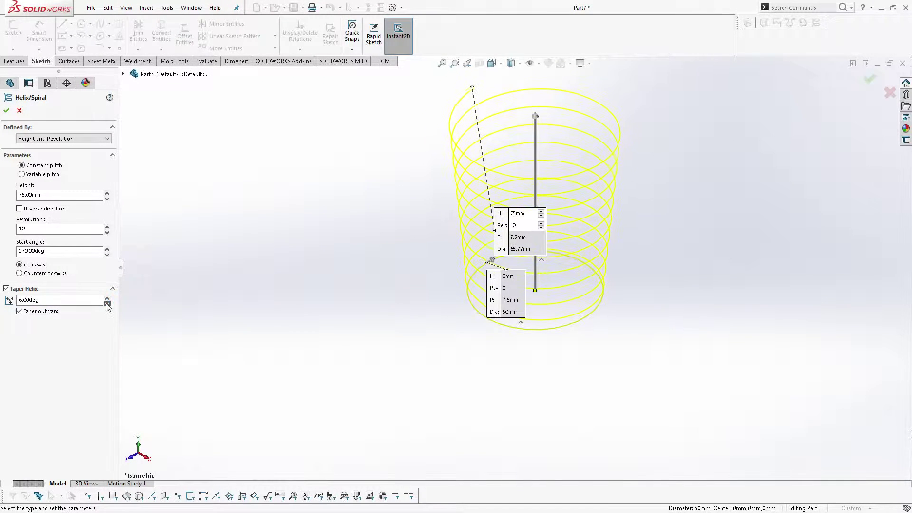
{"action": "left_click", "coordinate": [106, 304]}
{"action": "left_click", "coordinate": [107, 304]}
{"action": "left_click", "coordinate": [6, 289]}
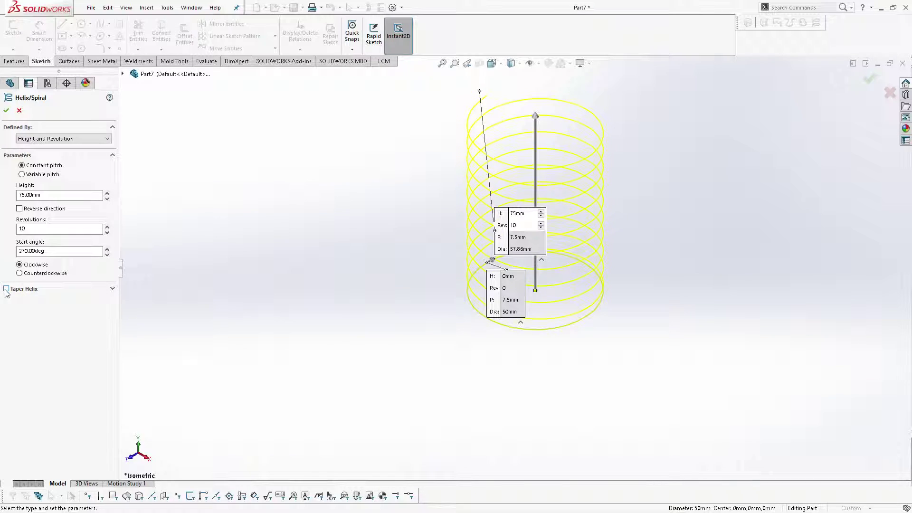
{"action": "left_click", "coordinate": [24, 175]}
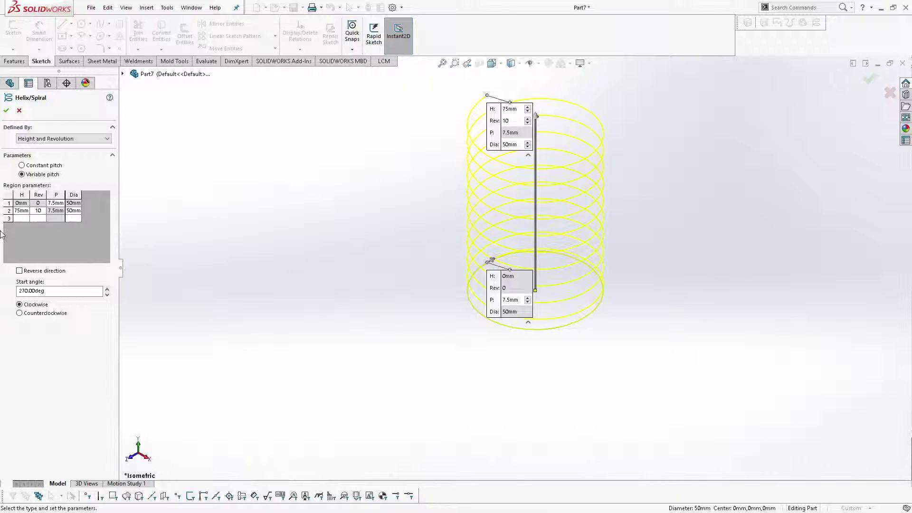
{"action": "left_click", "coordinate": [22, 165]}
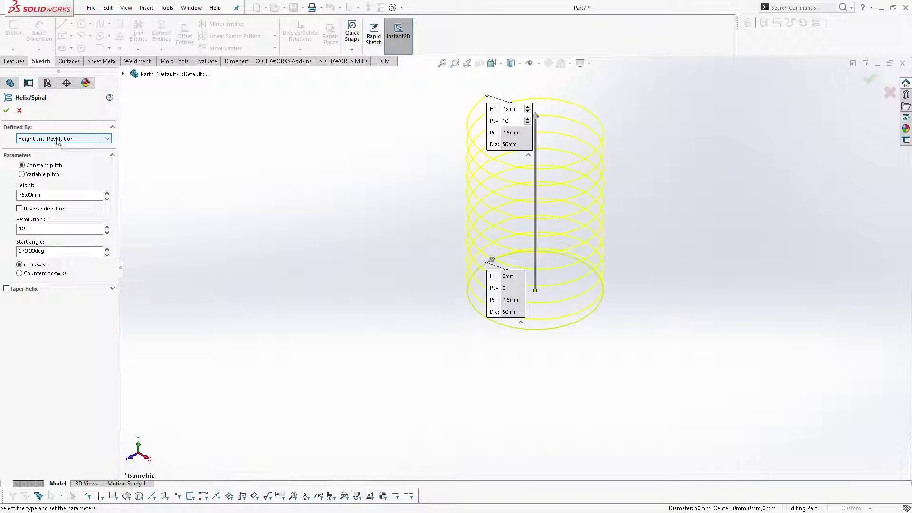
Accept Helix/Spiral1, then sketch a small circle beside the coil on the Front plane
{"action": "left_click", "coordinate": [6, 112]}
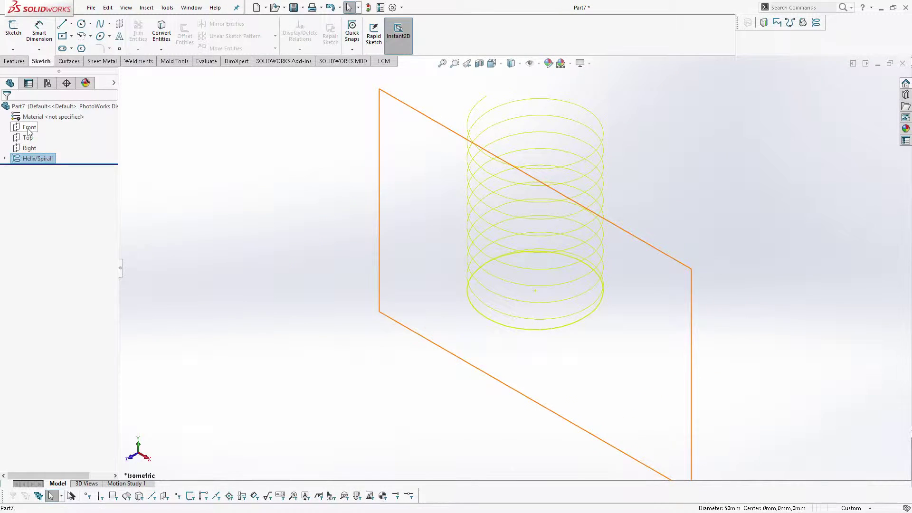
{"action": "left_click", "coordinate": [30, 127]}
{"action": "key", "text": "ctrl+8"}
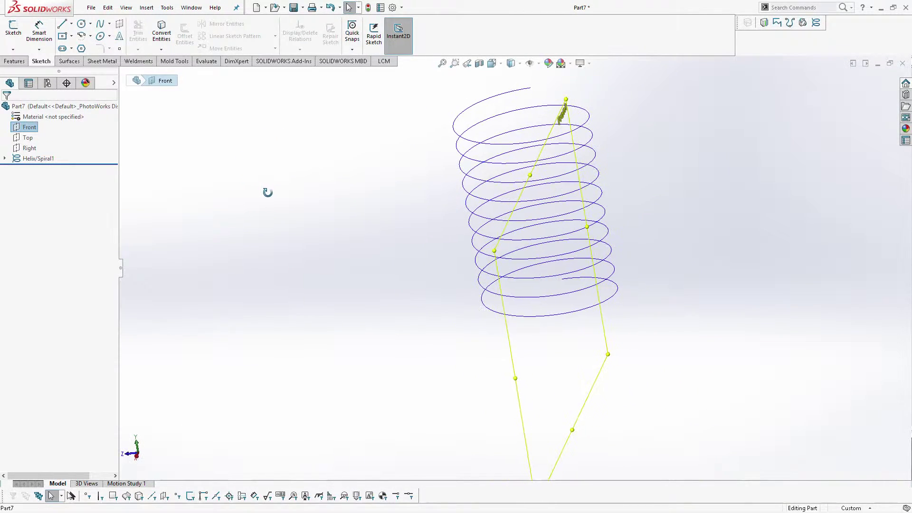
{"action": "left_click", "coordinate": [85, 27]}
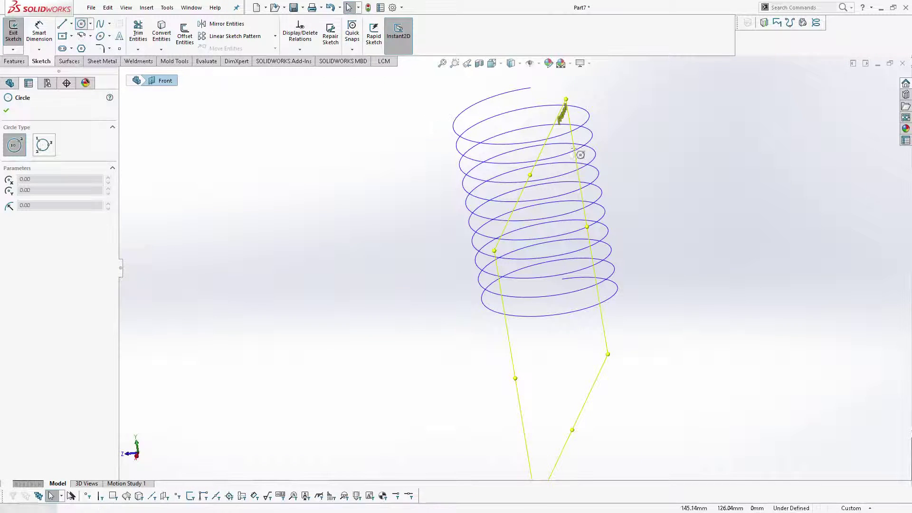
{"action": "middle_click_drag", "start_coordinate": [565, 114], "coordinate": [611, 184]}
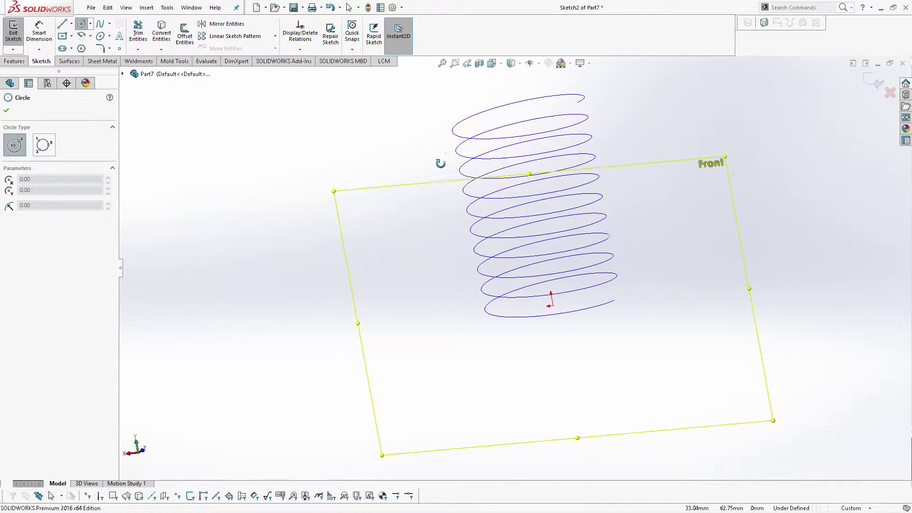
{"action": "left_click", "coordinate": [621, 193]}
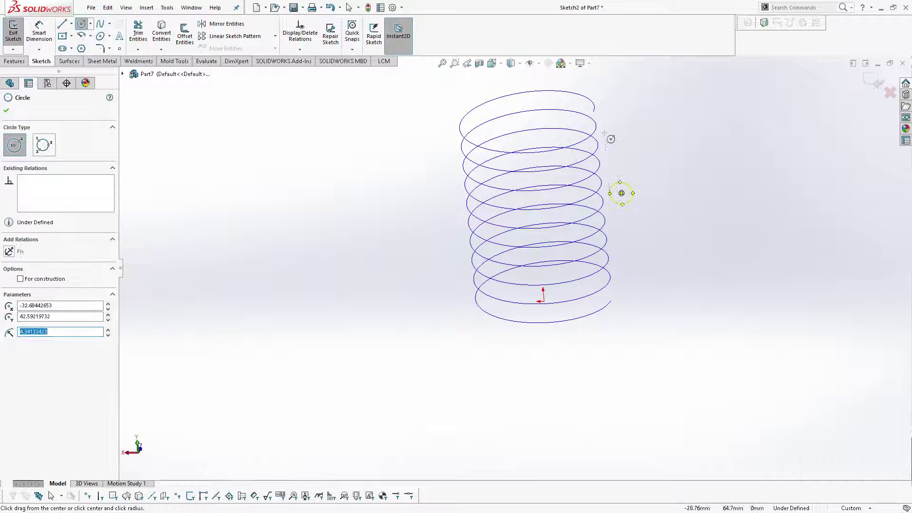
{"action": "key", "text": "Escape"}
Dimension the small circle to 1.5 mm diameter, undoing an accidental drag
{"action": "key", "text": "d"}
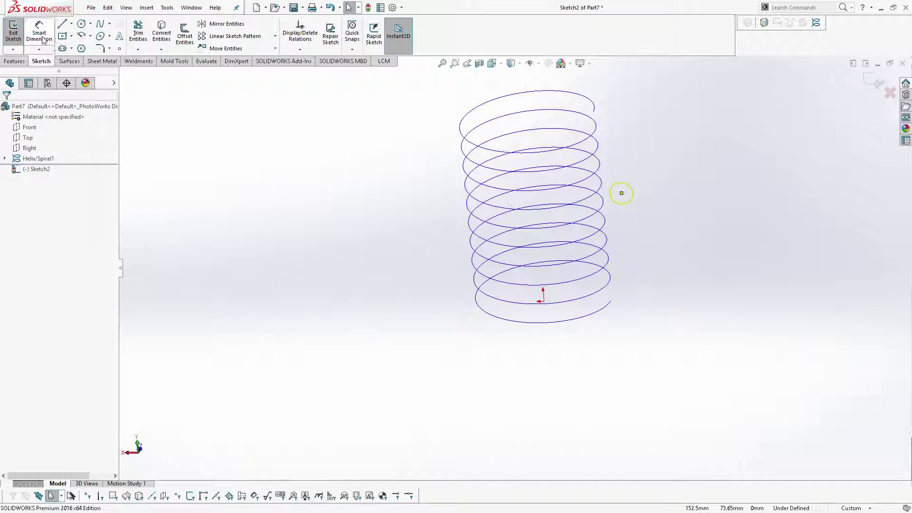
{"action": "left_click", "coordinate": [617, 196]}
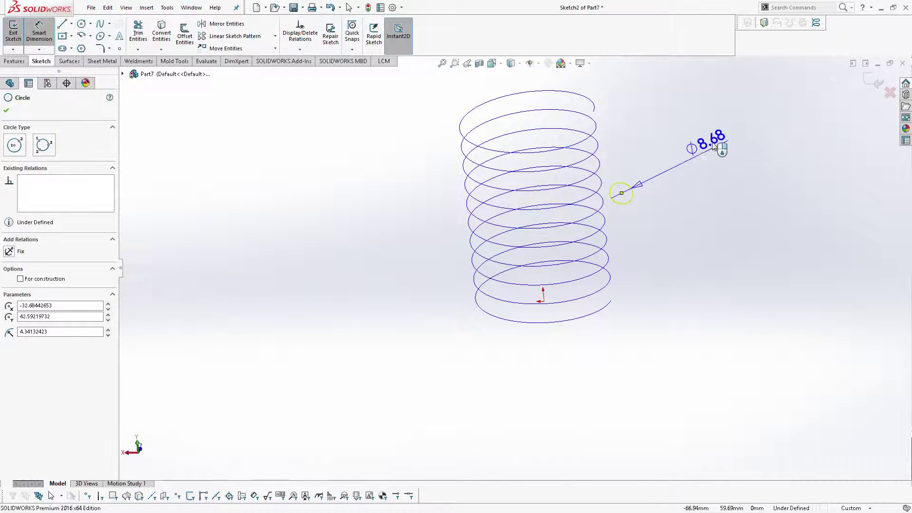
{"action": "left_click", "coordinate": [715, 138]}
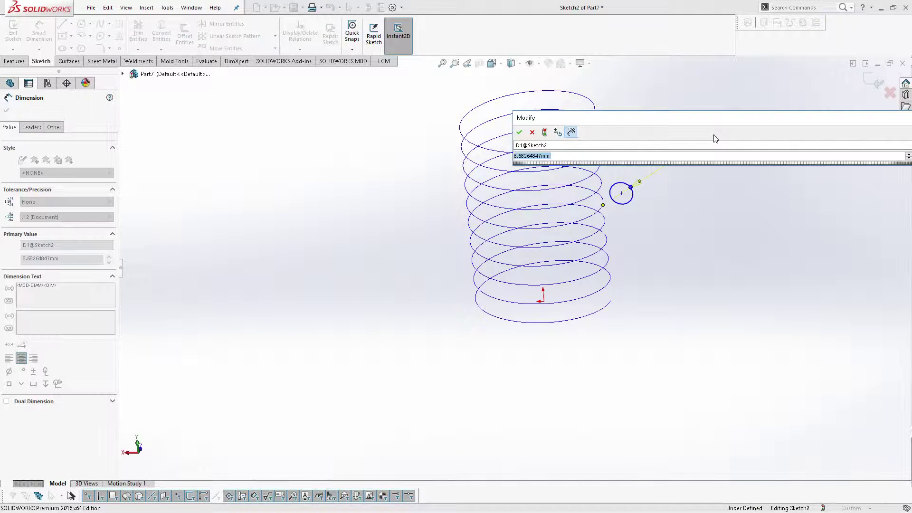
{"action": "type", "text": "1.5"}
{"action": "key", "text": "Return"}
{"action": "scroll", "coordinate": [715, 138], "scroll_direction": "down", "scroll_amount": 5}
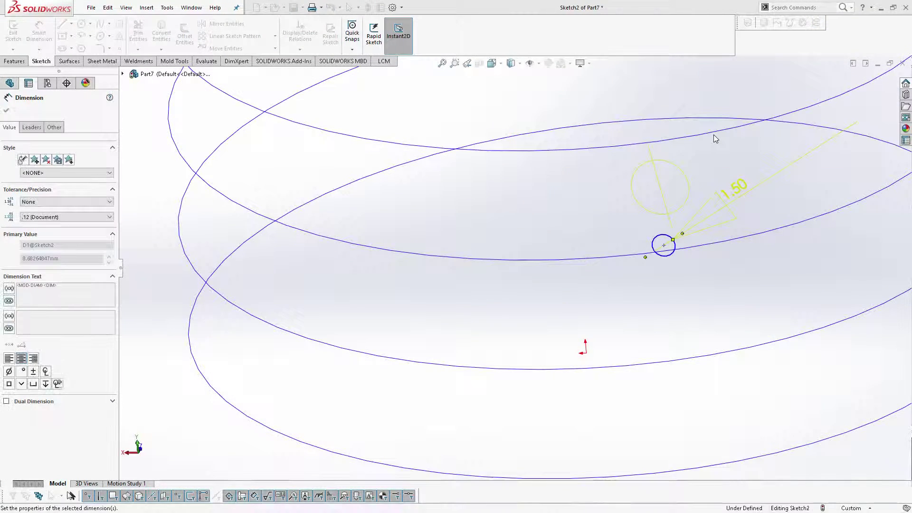
{"action": "scroll", "coordinate": [651, 251], "scroll_direction": "up", "scroll_amount": 2}
{"action": "scroll", "coordinate": [651, 252], "scroll_direction": "up", "scroll_amount": 5}
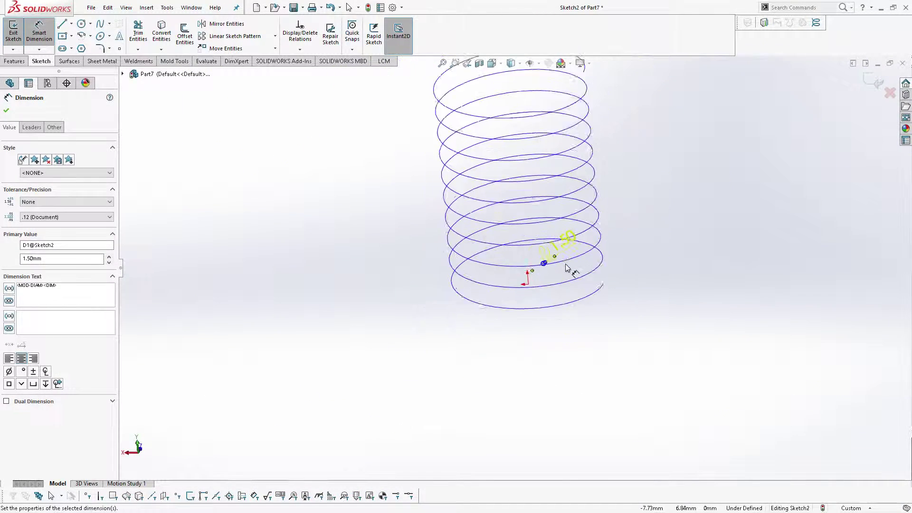
{"action": "mouse_move", "coordinate": [543, 259]}
{"action": "left_mouse_down"}
{"action": "mouse_move", "coordinate": [573, 190]}
{"action": "mouse_move", "coordinate": [632, 201]}
{"action": "left_mouse_up"}
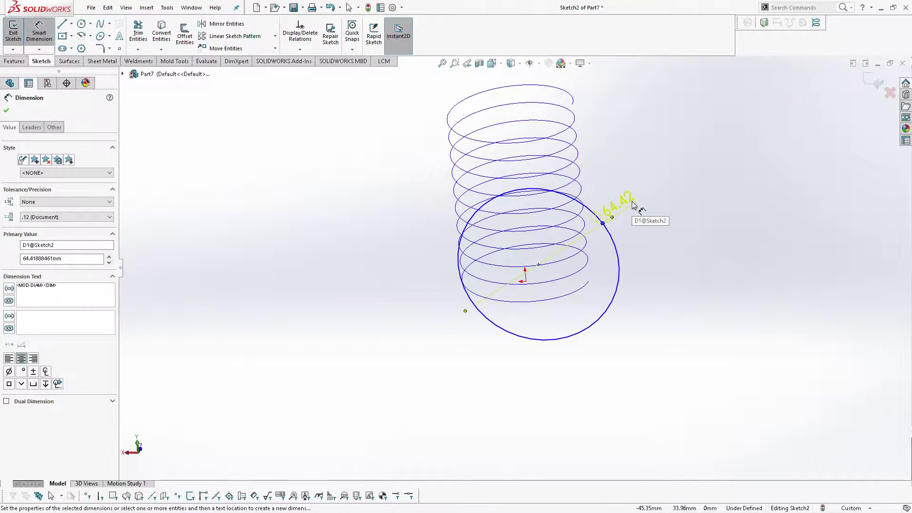
{"action": "key", "text": "Escape"}
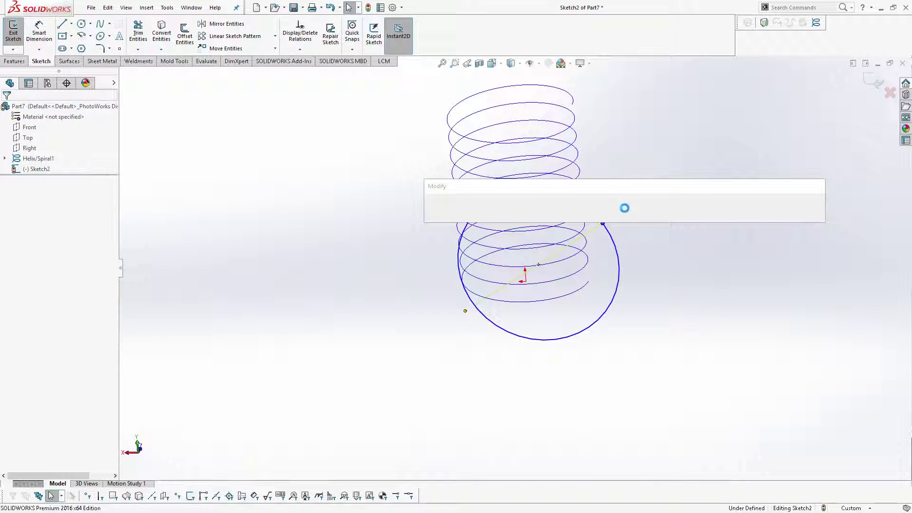
{"action": "type", "text": "1.5"}
{"action": "key", "text": "Return"}
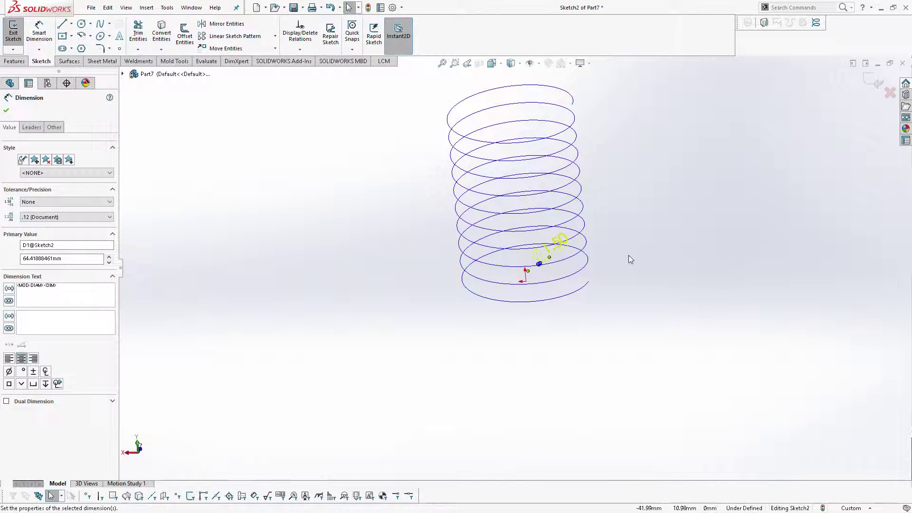
{"action": "scroll", "coordinate": [477, 268], "scroll_direction": "down", "scroll_amount": 5}
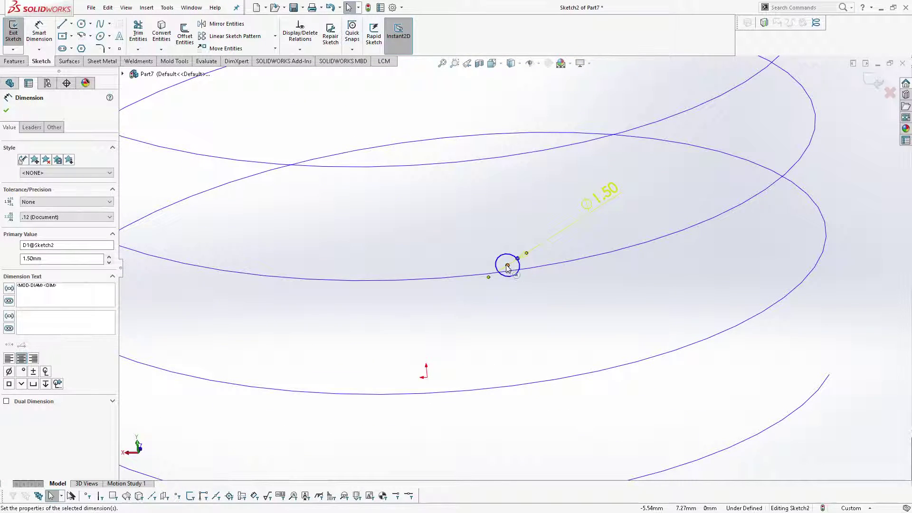
Snap the small circle's centre onto the helix's upper end and close Sketch2
{"action": "left_click_drag", "start_coordinate": [507, 267], "coordinate": [806, 115]}
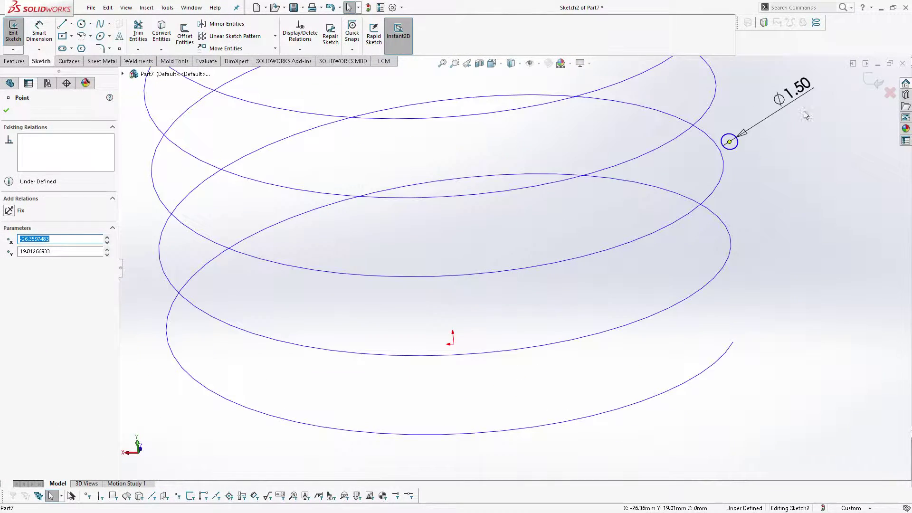
{"action": "scroll", "coordinate": [635, 204], "scroll_direction": "up", "scroll_amount": 5}
{"action": "scroll", "coordinate": [583, 230], "scroll_direction": "up", "scroll_amount": 2}
{"action": "scroll", "coordinate": [575, 233], "scroll_direction": "down", "scroll_amount": 2}
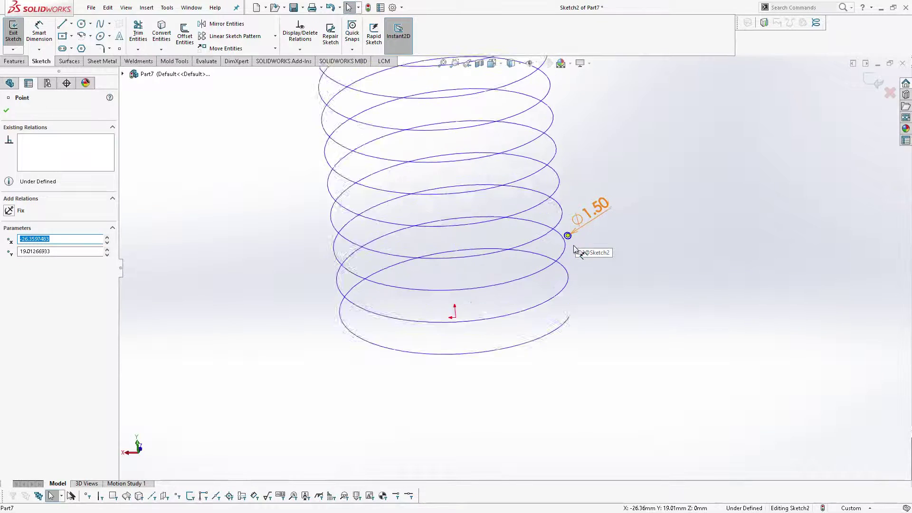
{"action": "scroll", "coordinate": [575, 233], "scroll_direction": "down", "scroll_amount": 2}
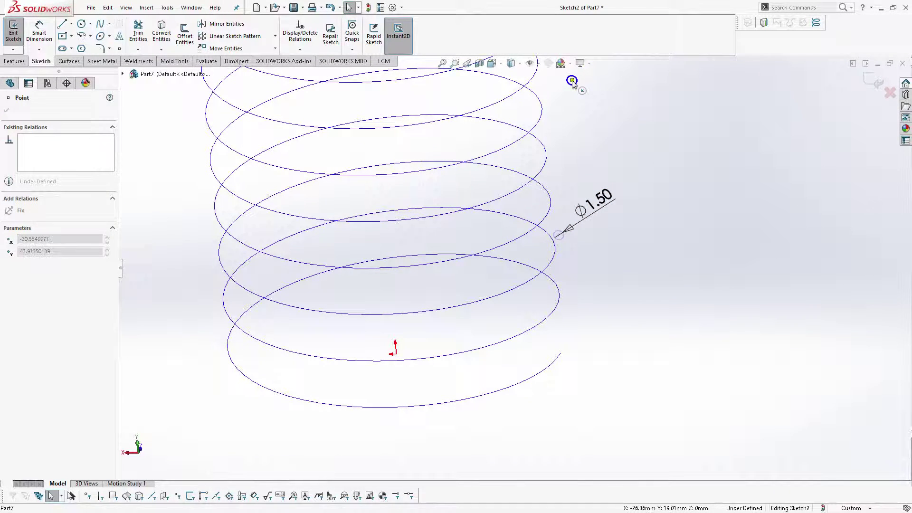
{"action": "scroll", "coordinate": [567, 87], "scroll_direction": "up", "scroll_amount": 5}
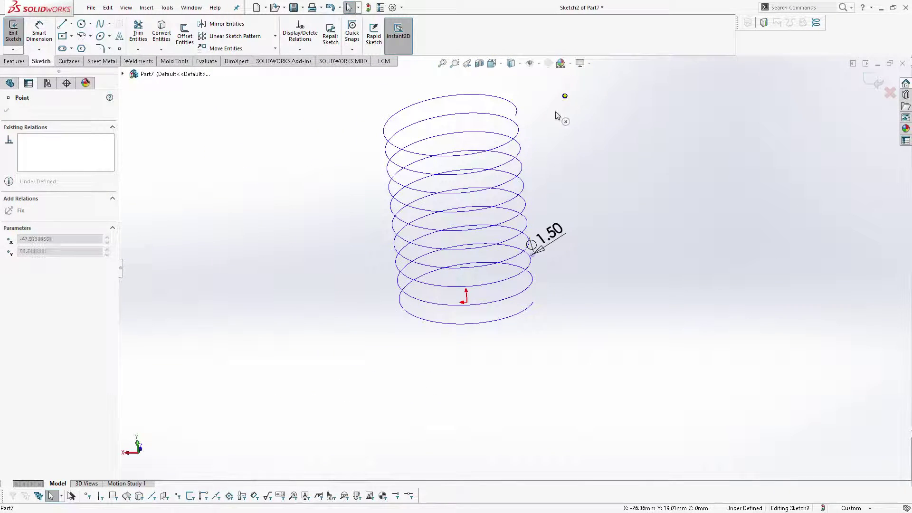
{"action": "left_click", "coordinate": [518, 121]}
{"action": "scroll", "coordinate": [522, 228], "scroll_direction": "down", "scroll_amount": 5}
{"action": "scroll", "coordinate": [518, 216], "scroll_direction": "down", "scroll_amount": 2}
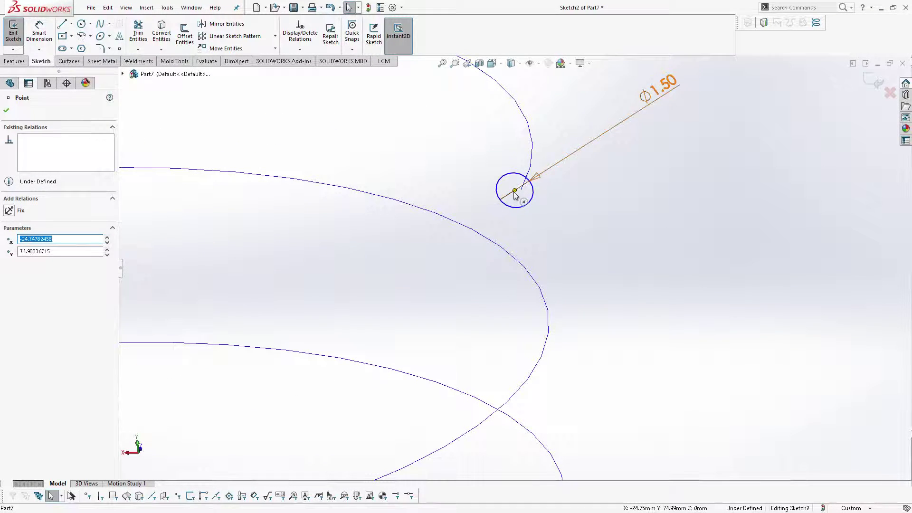
{"action": "left_click_drag", "start_coordinate": [515, 190], "coordinate": [522, 189]}
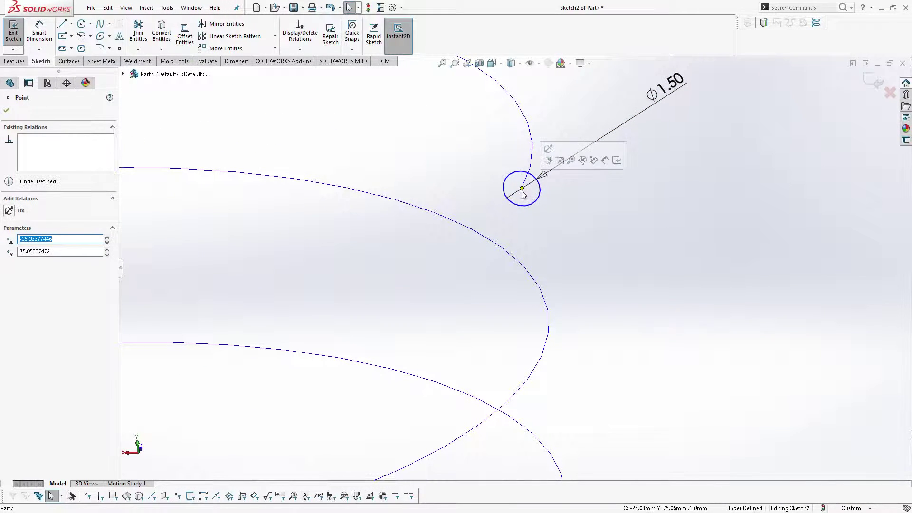
{"action": "left_click", "coordinate": [873, 83]}
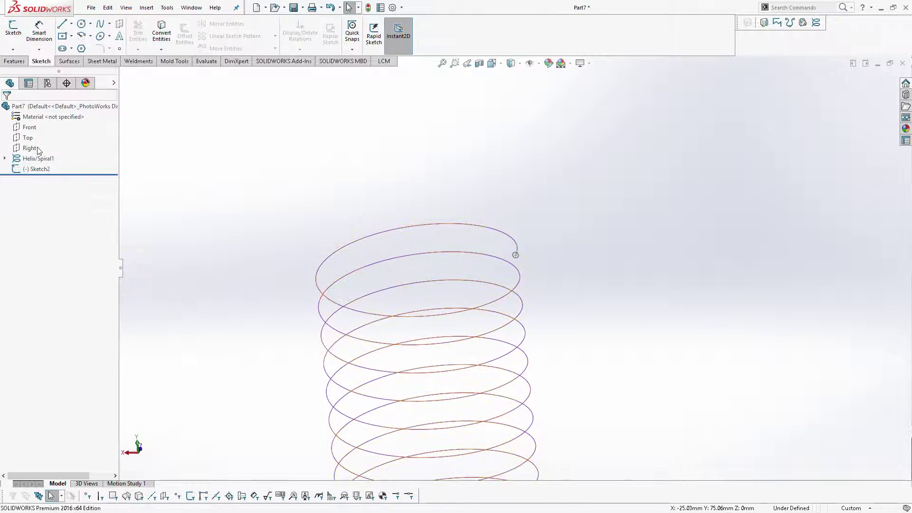
Create a Swept Boss/Base with Sketch2 as profile and Helix/Spiral1 as path
{"action": "left_click", "coordinate": [6, 63]}
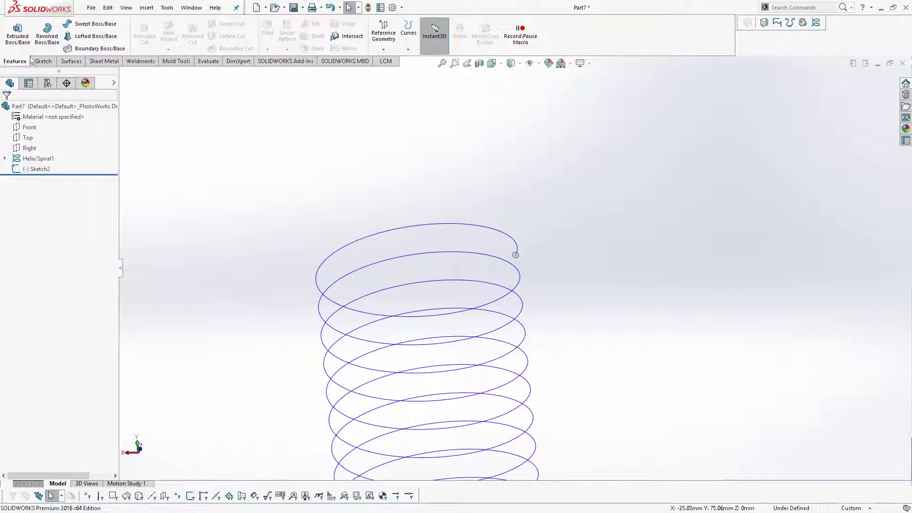
{"action": "left_click", "coordinate": [97, 25]}
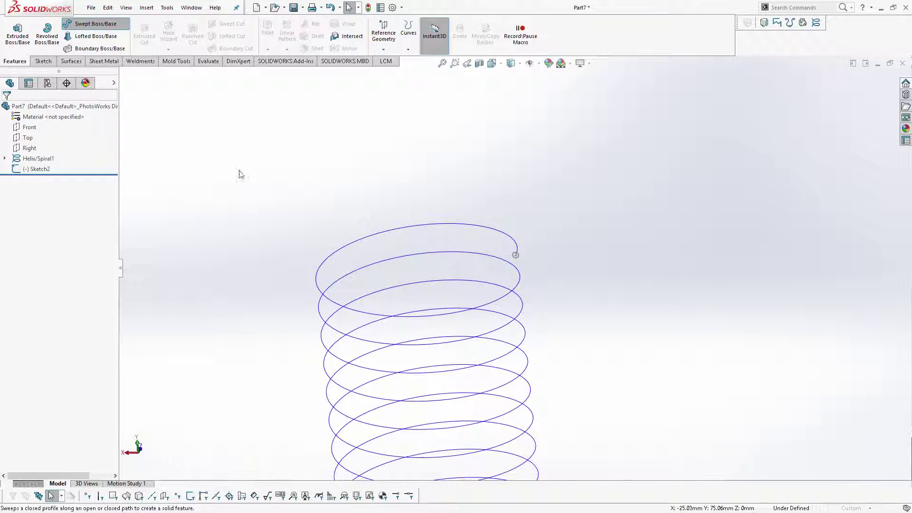
{"action": "left_click", "coordinate": [519, 259]}
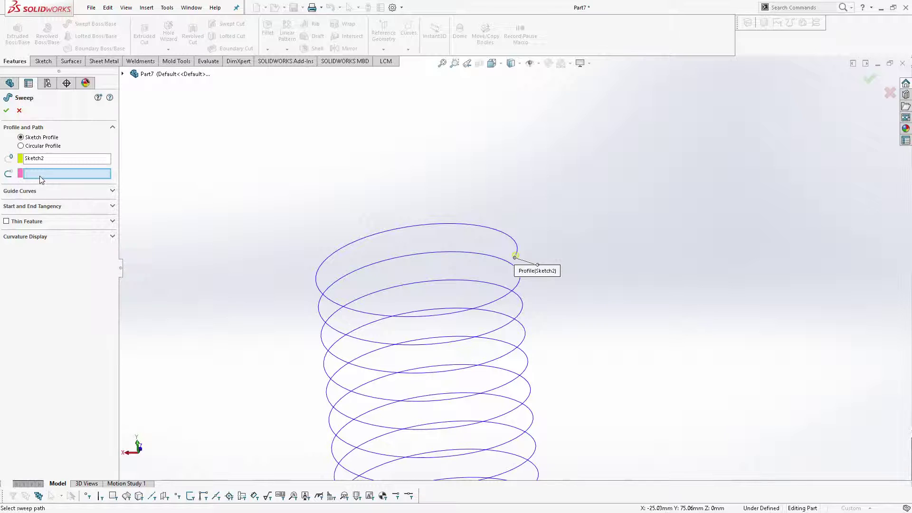
{"action": "left_click", "coordinate": [517, 248]}
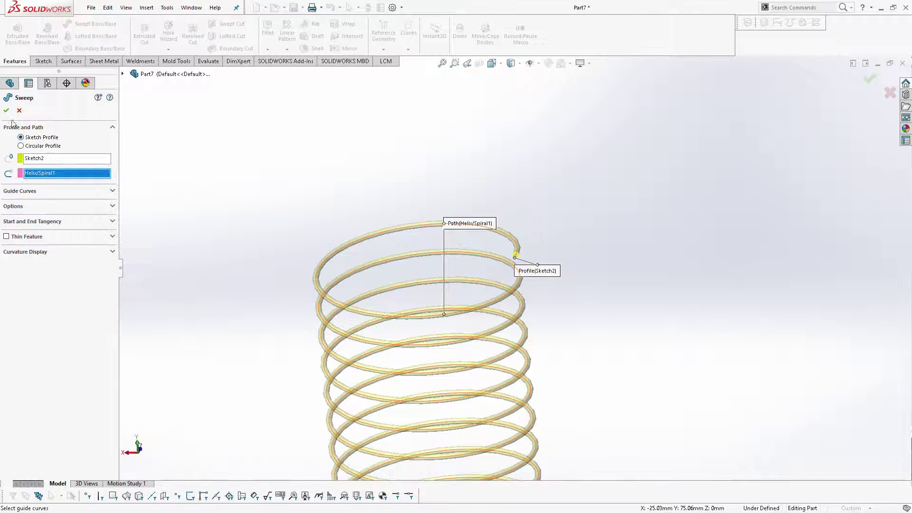
{"action": "right_click", "coordinate": [537, 243]}
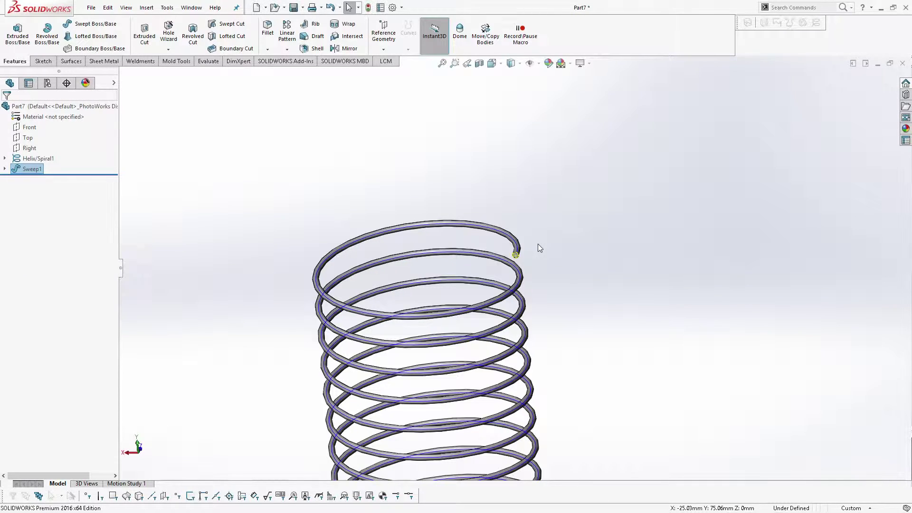
Change the spring wire's profile diameter from 1.50 to 2.50 mm, then select the helix feature
{"action": "scroll", "coordinate": [538, 243], "scroll_direction": "up", "scroll_amount": 4}
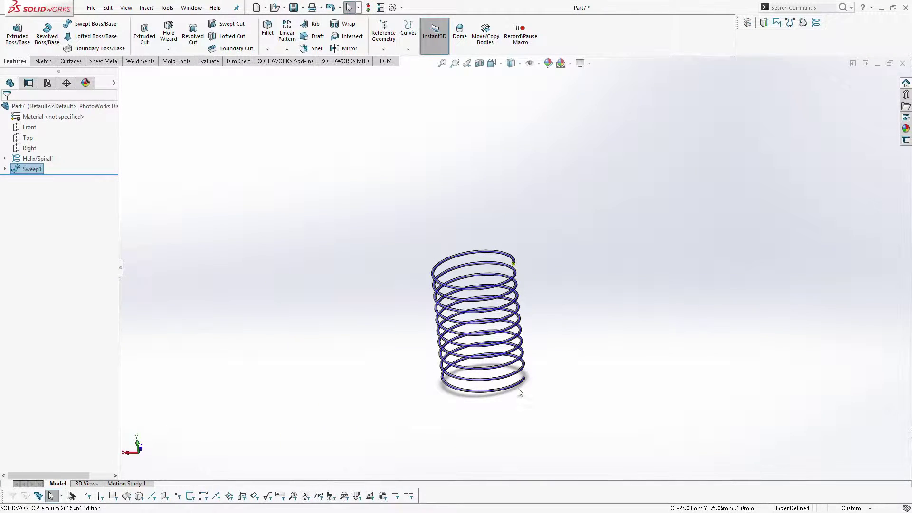
{"action": "scroll", "coordinate": [519, 392], "scroll_direction": "down", "scroll_amount": 4}
{"action": "scroll", "coordinate": [505, 284], "scroll_direction": "down", "scroll_amount": 3}
{"action": "left_click", "coordinate": [477, 273]}
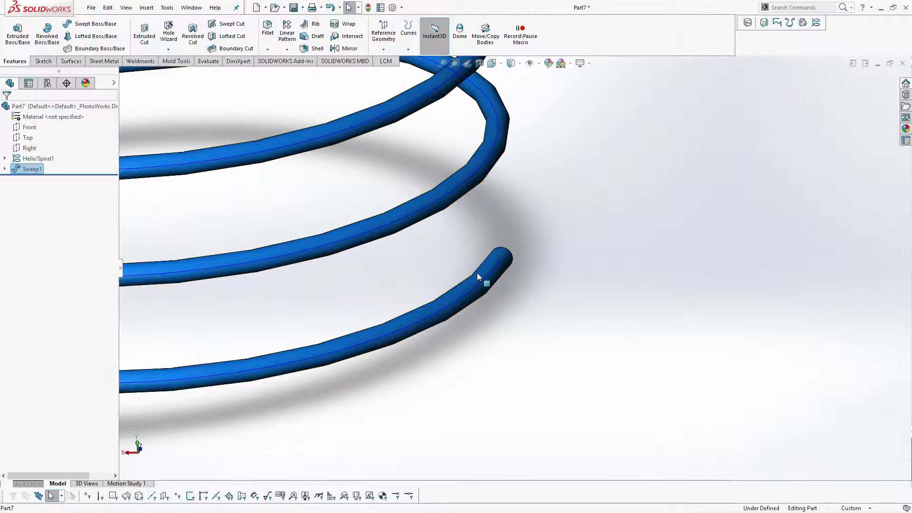
{"action": "scroll", "coordinate": [477, 272], "scroll_direction": "up", "scroll_amount": 4}
{"action": "scroll", "coordinate": [523, 194], "scroll_direction": "up", "scroll_amount": 3}
{"action": "scroll", "coordinate": [523, 195], "scroll_direction": "down", "scroll_amount": 2}
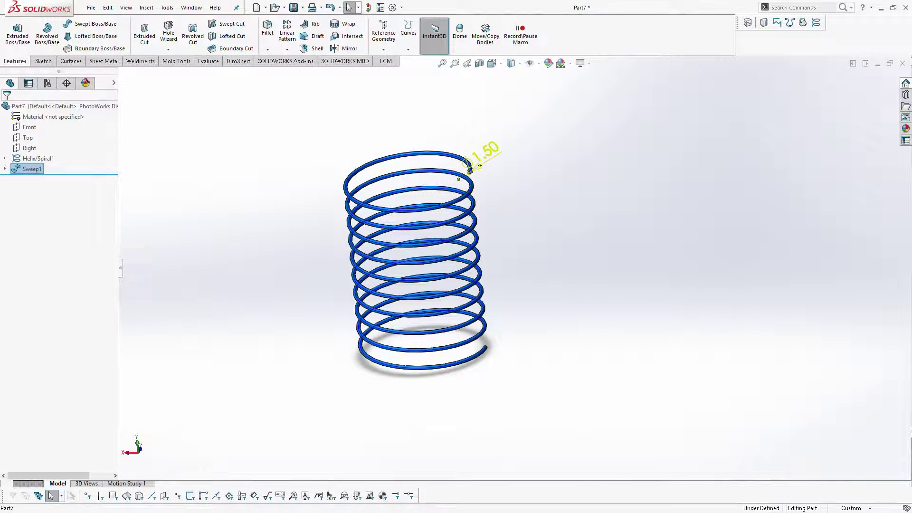
{"action": "double_click", "coordinate": [488, 149]}
{"action": "type", "text": "1.5"}
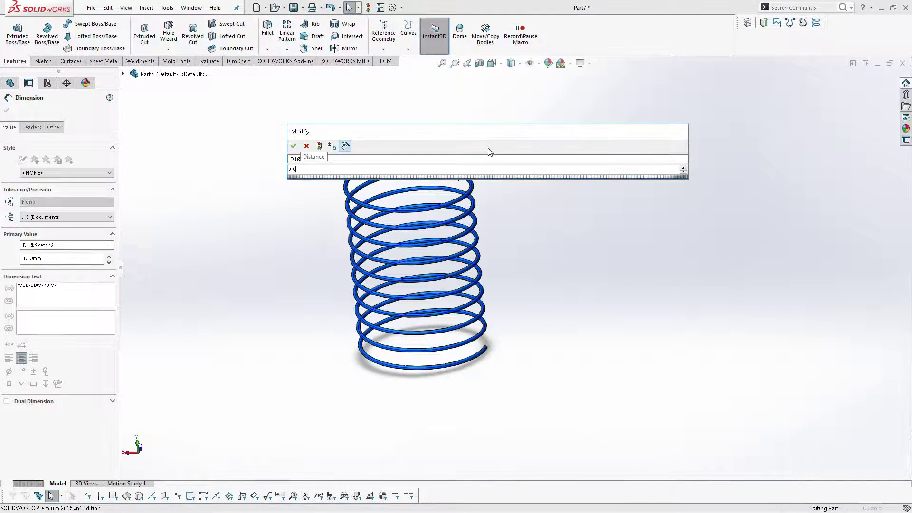
{"action": "key", "text": "Return"}
{"action": "key", "text": "Escape"}
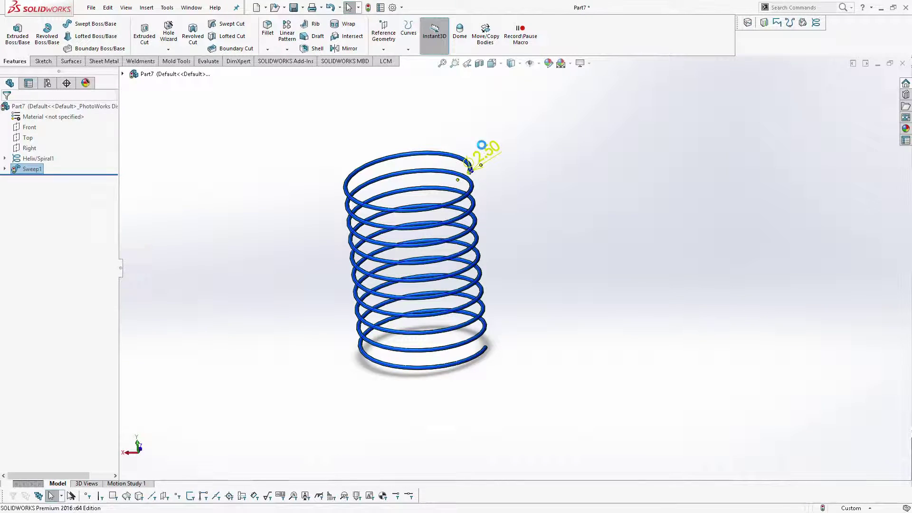
{"action": "left_click", "coordinate": [491, 163]}
{"action": "scroll", "coordinate": [493, 182], "scroll_direction": "down", "scroll_amount": 3}
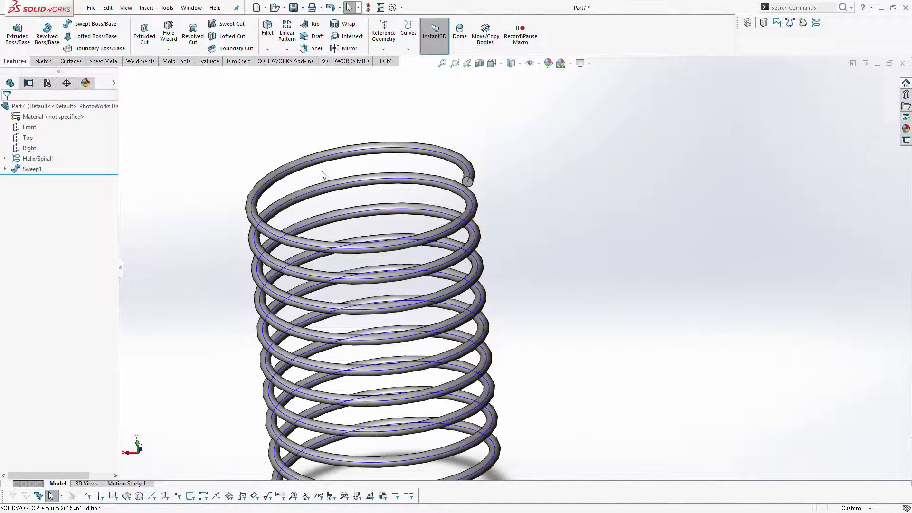
{"action": "left_click", "coordinate": [38, 158]}
Redefine Helix/Spiral1 as a Spiral and orbit to inspect the flat coil
{"action": "left_click", "coordinate": [45, 137]}
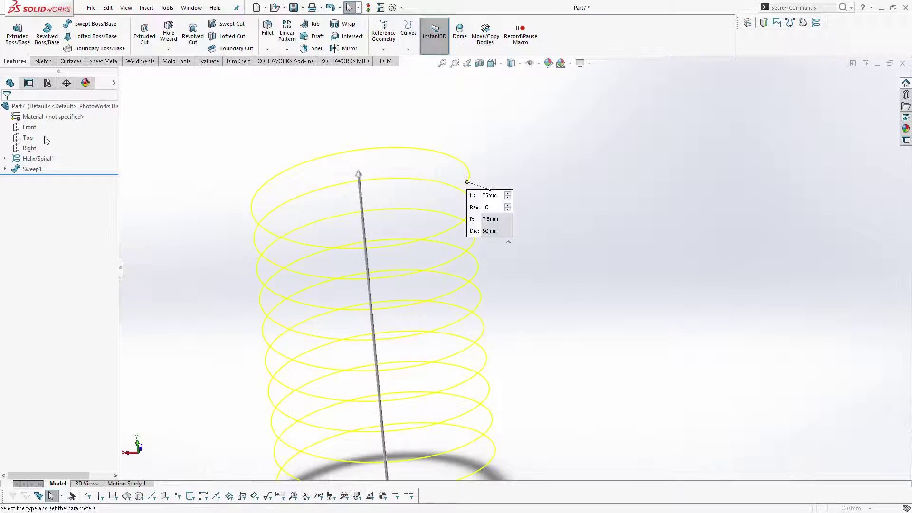
{"action": "left_click", "coordinate": [59, 138]}
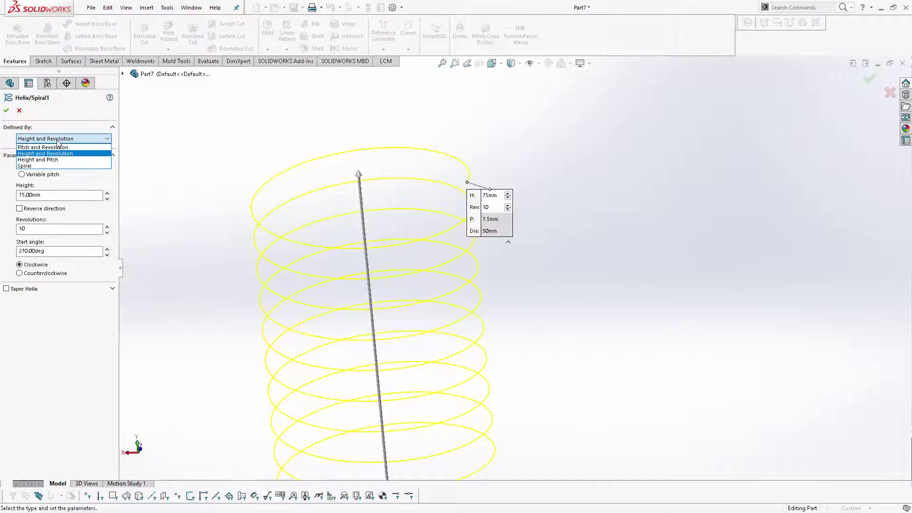
{"action": "left_click", "coordinate": [42, 166]}
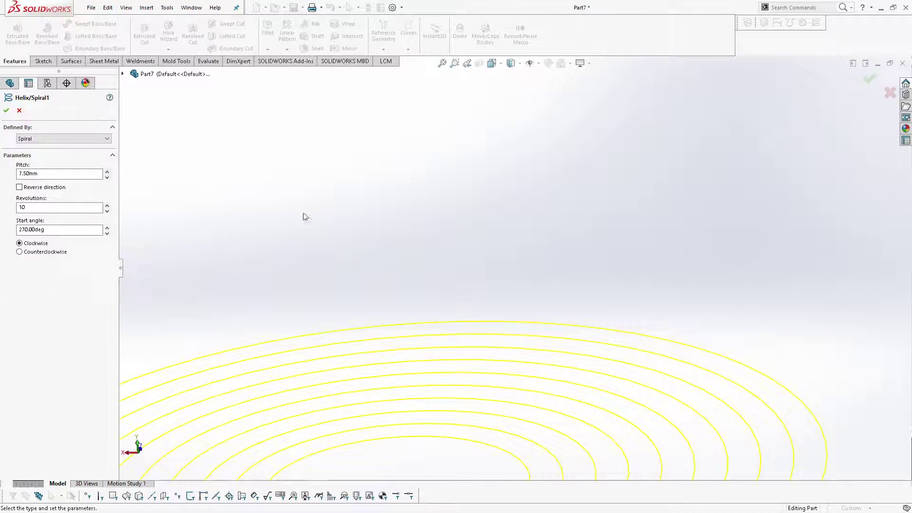
{"action": "scroll", "coordinate": [540, 368], "scroll_direction": "up", "scroll_amount": 3}
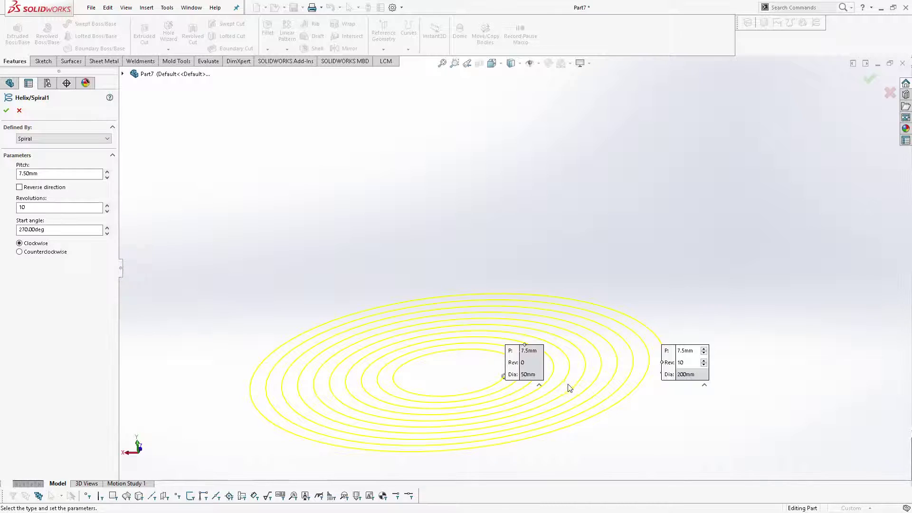
{"action": "middle_click_drag", "start_coordinate": [569, 387], "coordinate": [578, 446]}
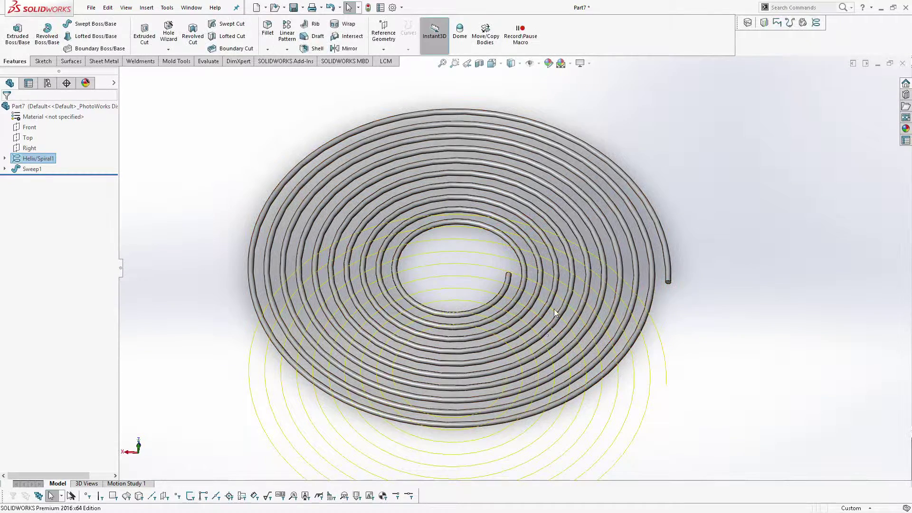
{"action": "mouse_move", "coordinate": [554, 309]}
{"action": "middle_mouse_down"}
{"action": "mouse_move", "coordinate": [544, 173]}
{"action": "mouse_move", "coordinate": [521, 210]}
{"action": "mouse_move", "coordinate": [548, 224]}
{"action": "mouse_move", "coordinate": [545, 297]}
{"action": "mouse_move", "coordinate": [474, 273]}
{"action": "middle_mouse_up"}
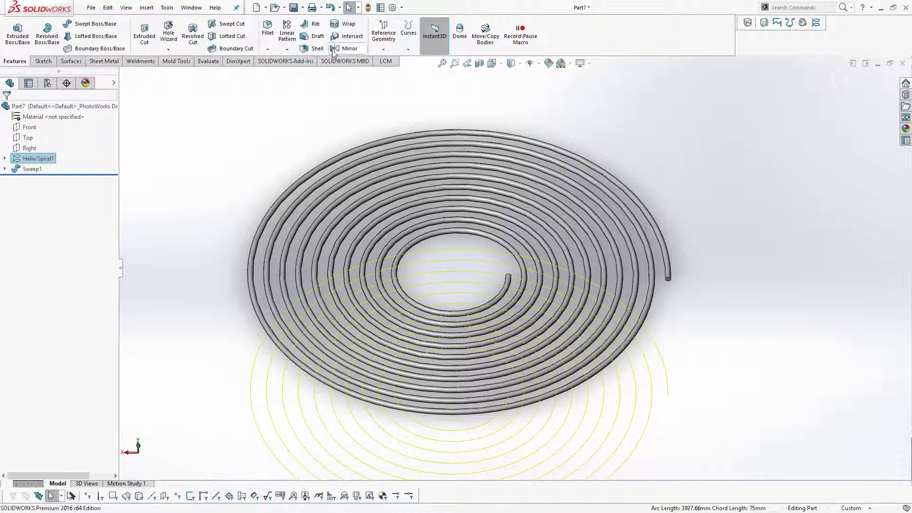
{"action": "scroll", "coordinate": [491, 187], "scroll_direction": "up", "scroll_amount": 2}
{"action": "scroll", "coordinate": [486, 253], "scroll_direction": "up", "scroll_amount": 3}
{"action": "middle_click_drag", "start_coordinate": [486, 253], "coordinate": [500, 184]}
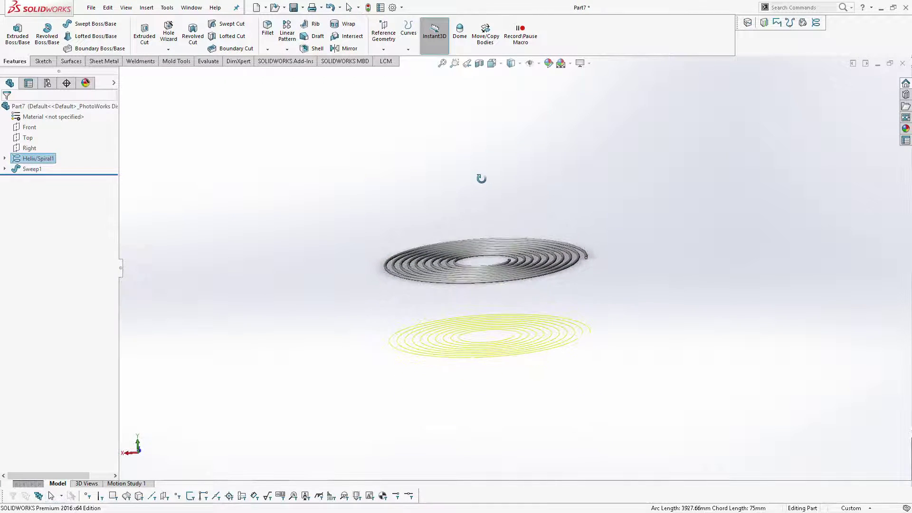
Reopen Helix/Spiral1 for editing with its Defined By list expanded
{"action": "right_click", "coordinate": [51, 158]}
{"action": "left_click", "coordinate": [54, 134]}
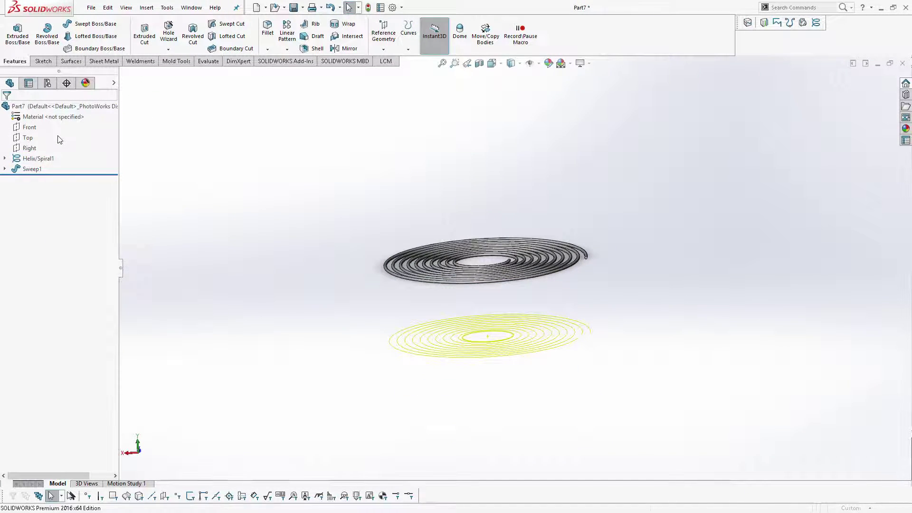
{"action": "left_click", "coordinate": [64, 138]}
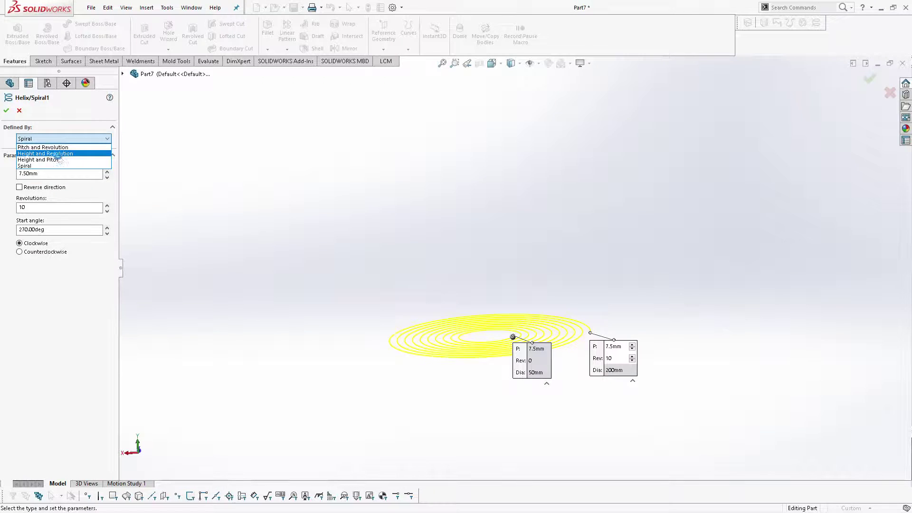
Redefine Helix/Spiral1 by Height and Revolution to restore the 75 mm, 10-revolution helix
{"action": "left_click", "coordinate": [58, 153]}
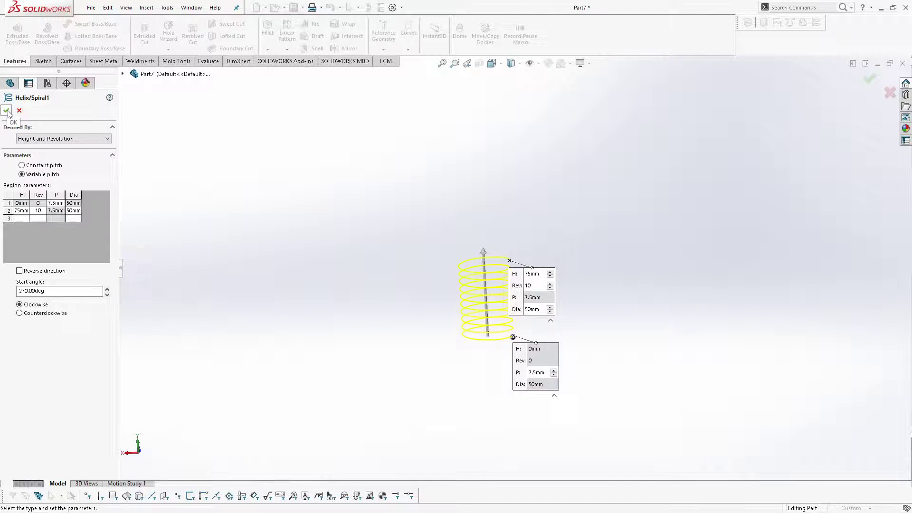
{"action": "left_click", "coordinate": [7, 112]}
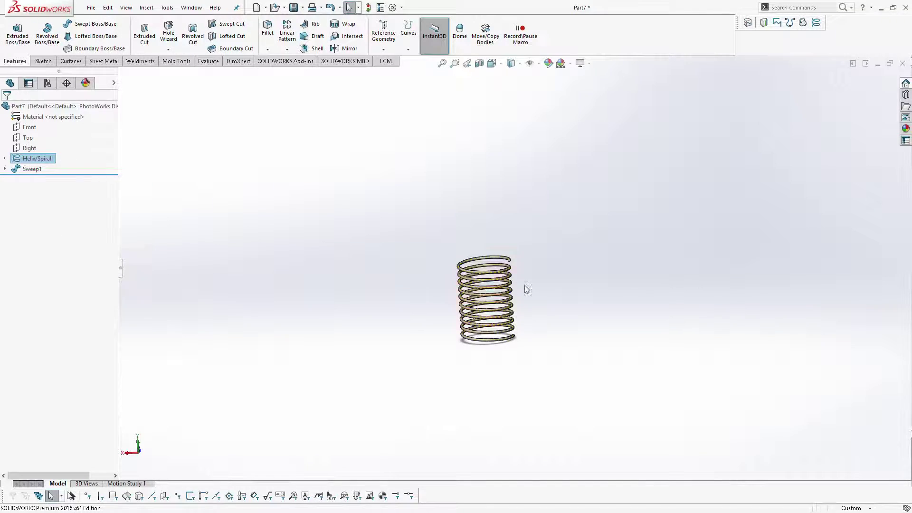
{"action": "scroll", "coordinate": [527, 289], "scroll_direction": "down", "scroll_amount": 8}
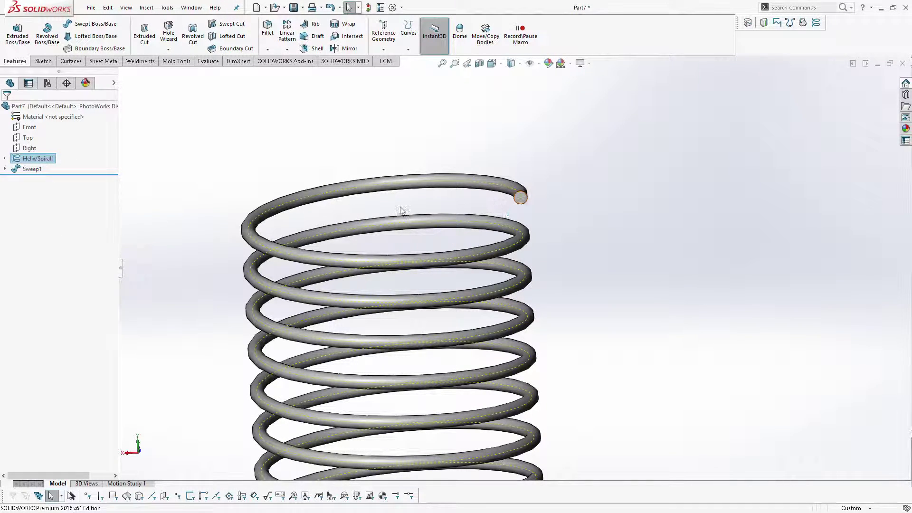
{"action": "scroll", "coordinate": [523, 228], "scroll_direction": "up", "scroll_amount": 4}
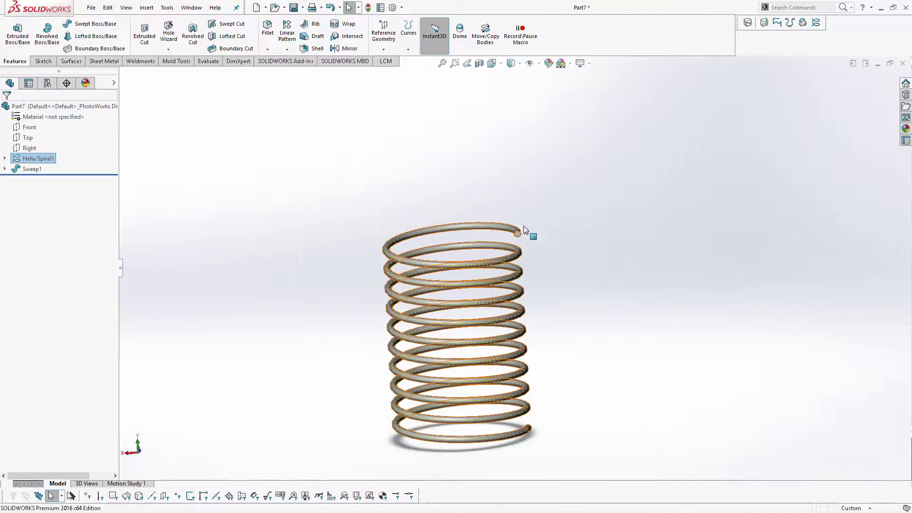
Orbit and zoom around the rebuilt upright coil spring to inspect it from tilted views
{"action": "mouse_move", "coordinate": [523, 226]}
{"action": "middle_mouse_down"}
{"action": "mouse_move", "coordinate": [472, 237]}
{"action": "mouse_move", "coordinate": [389, 228]}
{"action": "middle_mouse_up"}
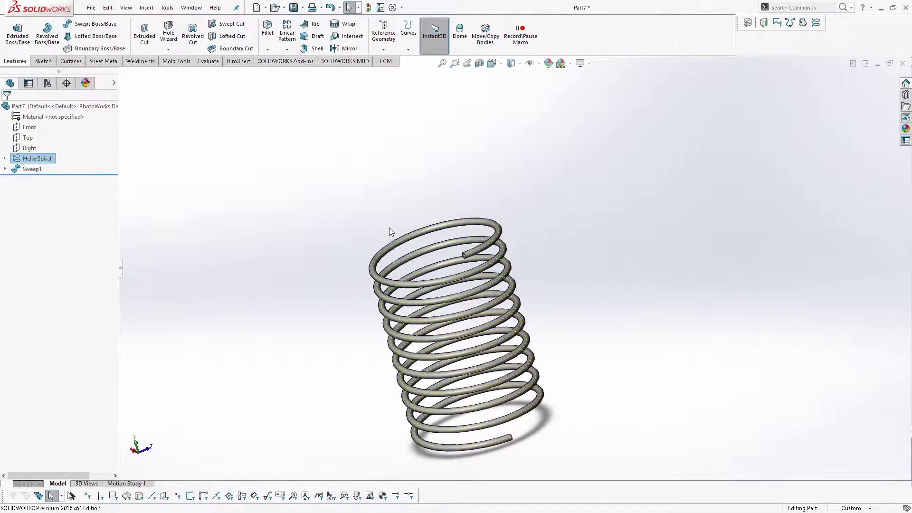
{"action": "mouse_move", "coordinate": [468, 244]}
{"action": "middle_mouse_down"}
{"action": "mouse_move", "coordinate": [505, 224]}
{"action": "mouse_move", "coordinate": [473, 216]}
{"action": "mouse_move", "coordinate": [499, 266]}
{"action": "middle_mouse_up"}
{"action": "scroll", "coordinate": [493, 387], "scroll_direction": "down", "scroll_amount": 3}
{"action": "scroll", "coordinate": [490, 346], "scroll_direction": "down", "scroll_amount": 4}
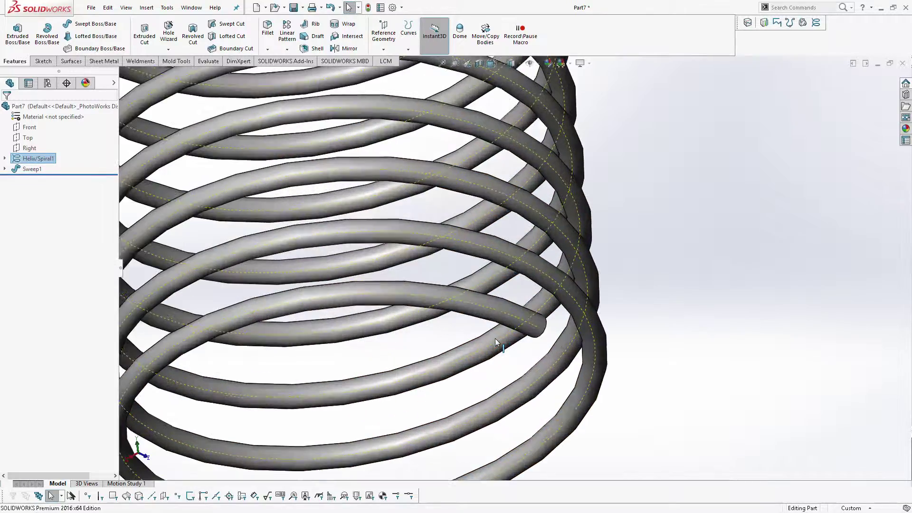
{"action": "scroll", "coordinate": [534, 326], "scroll_direction": "up", "scroll_amount": 5}
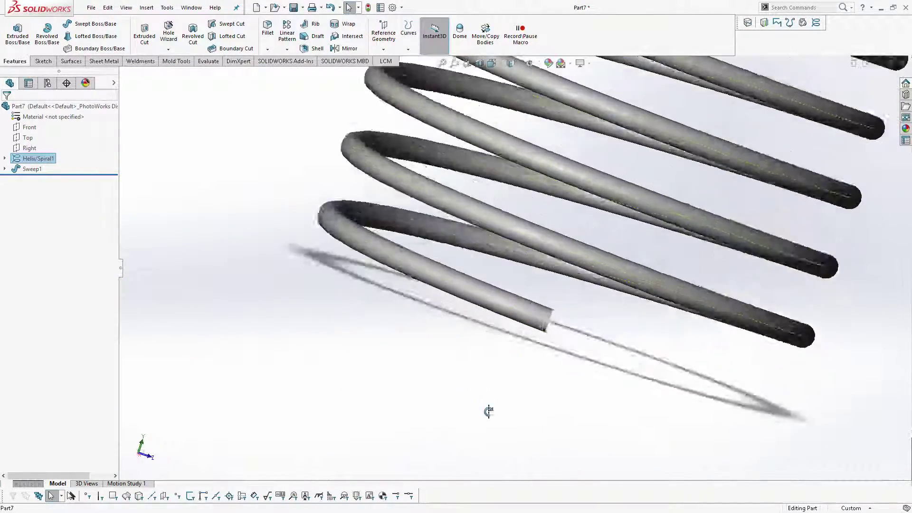
{"action": "mouse_move", "coordinate": [534, 326]}
{"action": "middle_mouse_down"}
{"action": "mouse_move", "coordinate": [575, 242]}
{"action": "mouse_move", "coordinate": [647, 312]}
{"action": "mouse_move", "coordinate": [637, 359]}
{"action": "middle_mouse_up"}
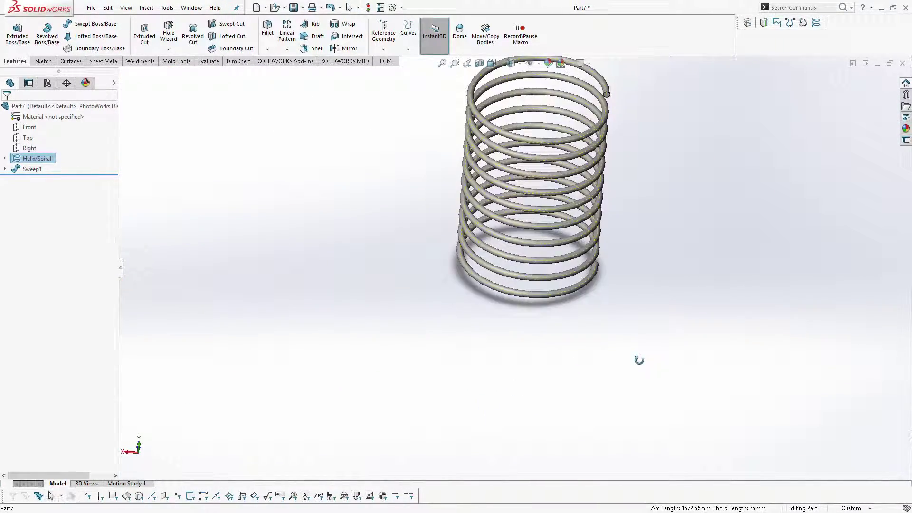
{"action": "left_click", "coordinate": [698, 251]}
{"action": "scroll", "coordinate": [696, 253], "scroll_direction": "up", "scroll_amount": 2}
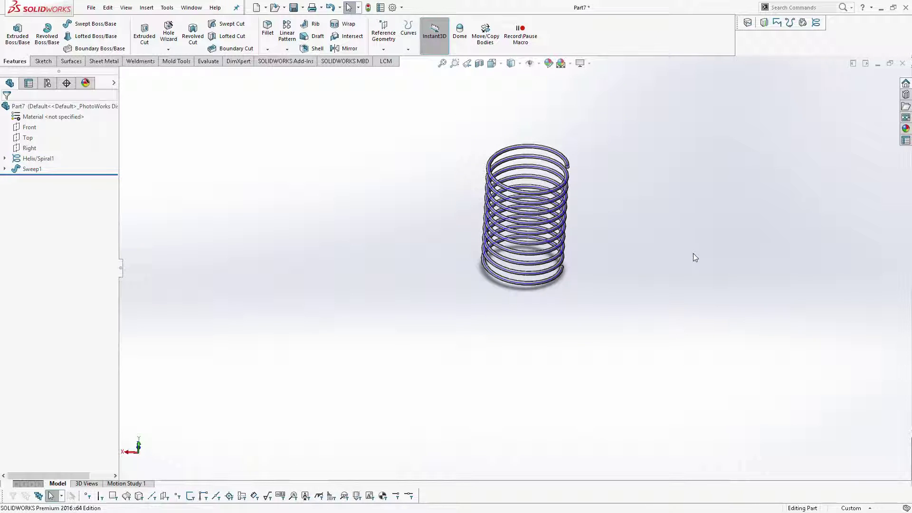